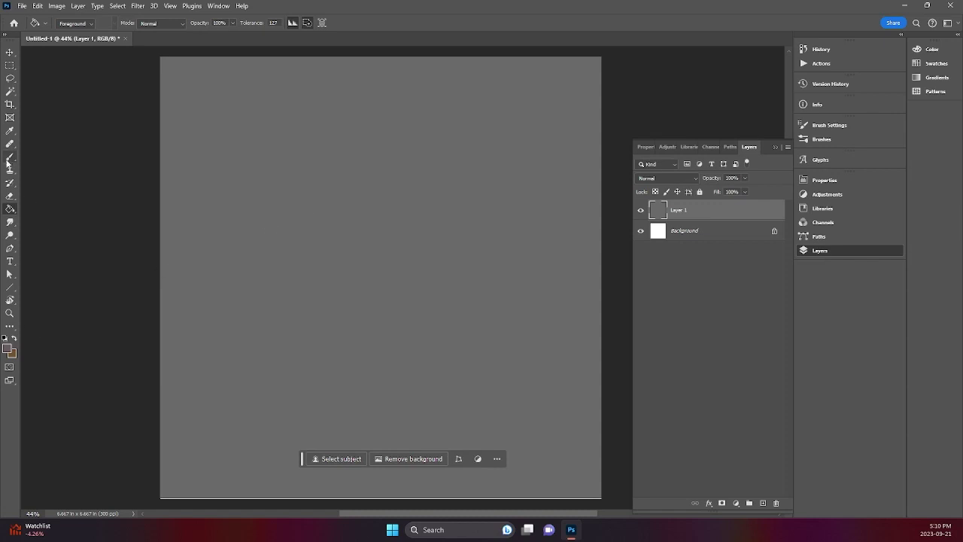
Paint soft muted red over the canvas's upper left and muted blue over its upper right and lower left
left_click(10, 158)
left_click_drag(209, 212, 281, 155)
left_click(6, 348)
left_click_drag(190, 184, 189, 195)
left_click(71, 222)
left_click(280, 148)
mouse_move(447, 151)
left_mouse_down()
mouse_move(464, 134)
mouse_move(569, 175)
left_mouse_up()
left_click_drag(319, 331, 233, 396)
Set the background colour to muted olive 6b6b4c, swap it to the foreground and paint it across the canvas's lower area
left_click(7, 349)
left_click(12, 353)
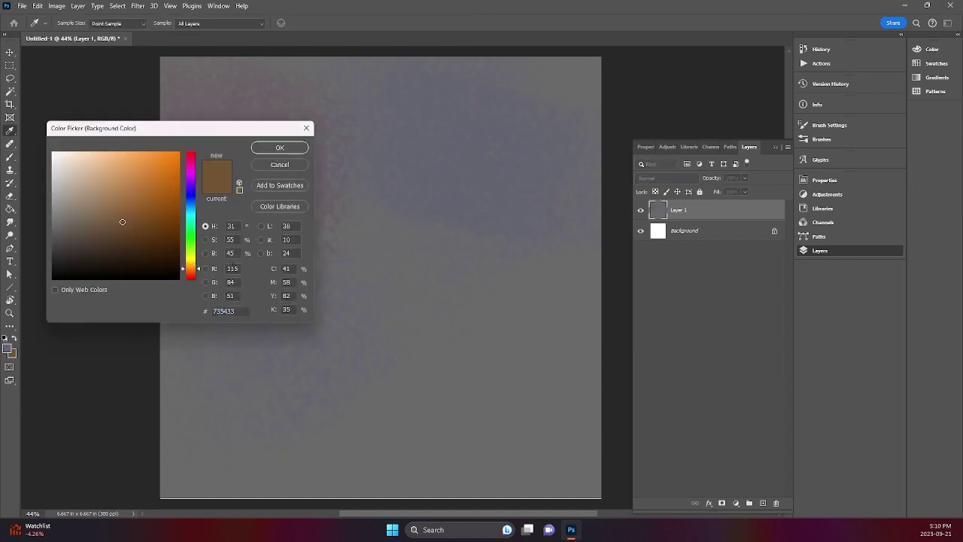
left_click_drag(190, 268, 190, 259)
left_click(88, 225)
left_click(280, 148)
left_click_drag(467, 393, 384, 402)
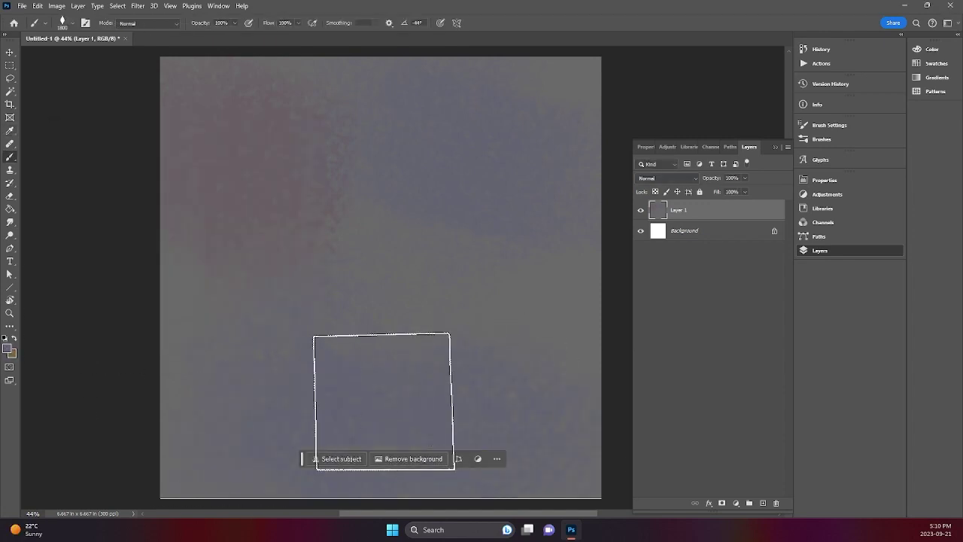
key("ctrl+z")
left_click(13, 339)
left_click_drag(540, 343, 405, 429)
Set a lighter grey-green foreground colour and paint a textured light patch diagonally through the canvas centre
left_click(7, 349)
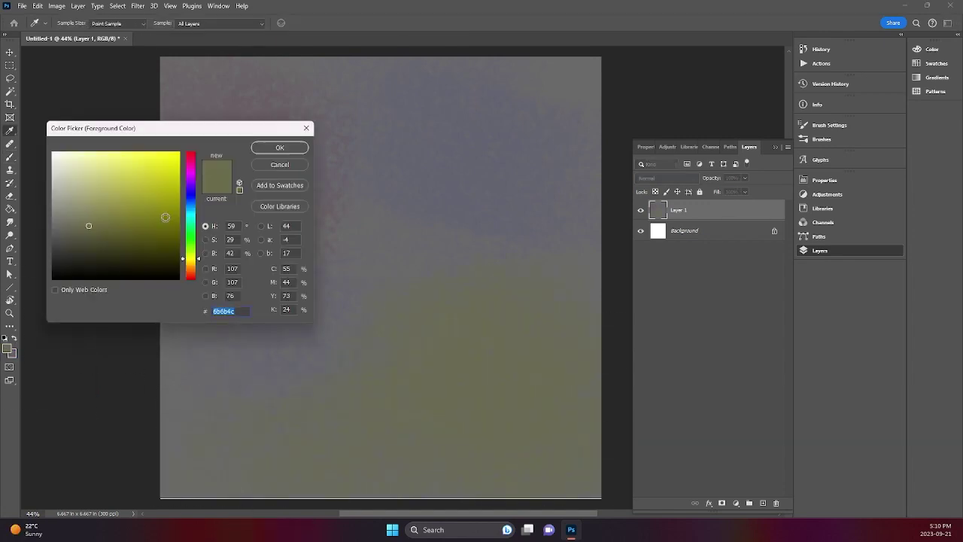
left_click(67, 203)
left_click(66, 213)
left_click(190, 245)
left_click(276, 148)
mouse_move(360, 283)
left_mouse_down()
mouse_move(350, 261)
mouse_move(350, 198)
mouse_move(359, 229)
mouse_move(361, 219)
mouse_move(480, 344)
mouse_move(500, 390)
left_mouse_up()
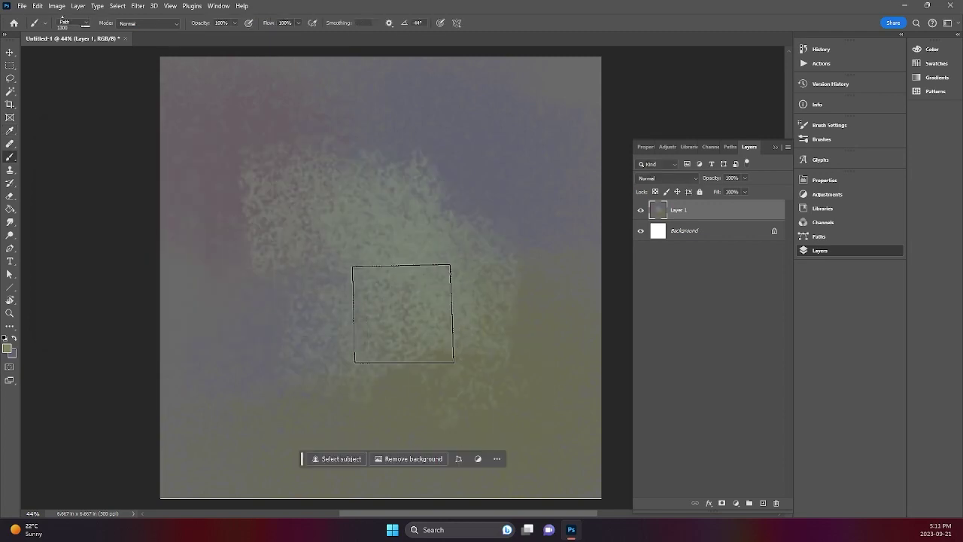
Reduce the brush size to 600 and sample a muted tone from beside the light central patch
key("p")
left_click(10, 156)
key("bracketleft")
key("bracketleft")
key("bracketleft")
key("bracketleft")
key("bracketleft")
key("bracketleft")
key("bracketleft")
left_click(290, 365, "alt")
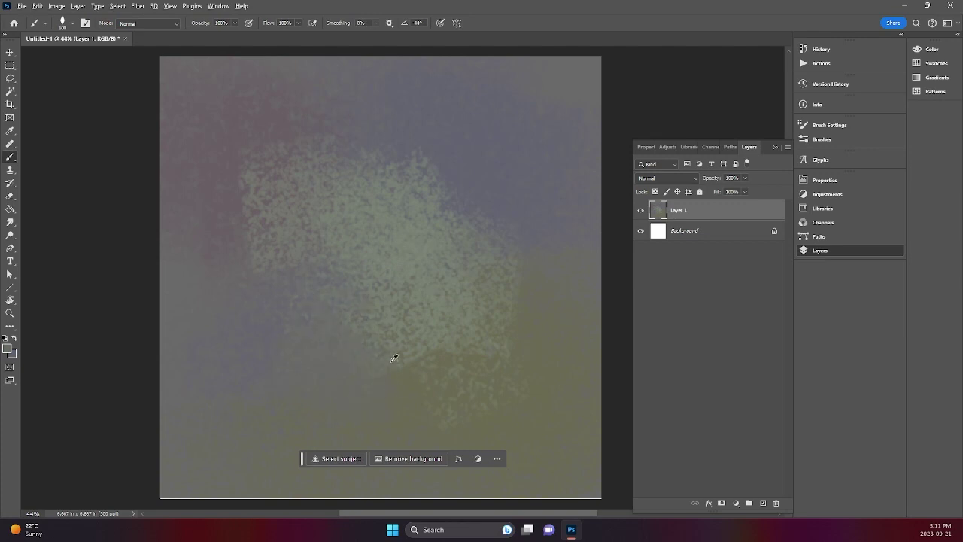
key("ctrl+z")
Blend the light central patch into the surrounding background using a colour sampled from the canvas
mouse_move(477, 280)
left_mouse_down()
mouse_move(362, 305)
mouse_move(434, 200)
mouse_move(382, 174)
mouse_move(381, 152)
mouse_move(389, 210)
mouse_move(495, 309)
left_mouse_up()
left_click_drag(271, 140, 318, 146)
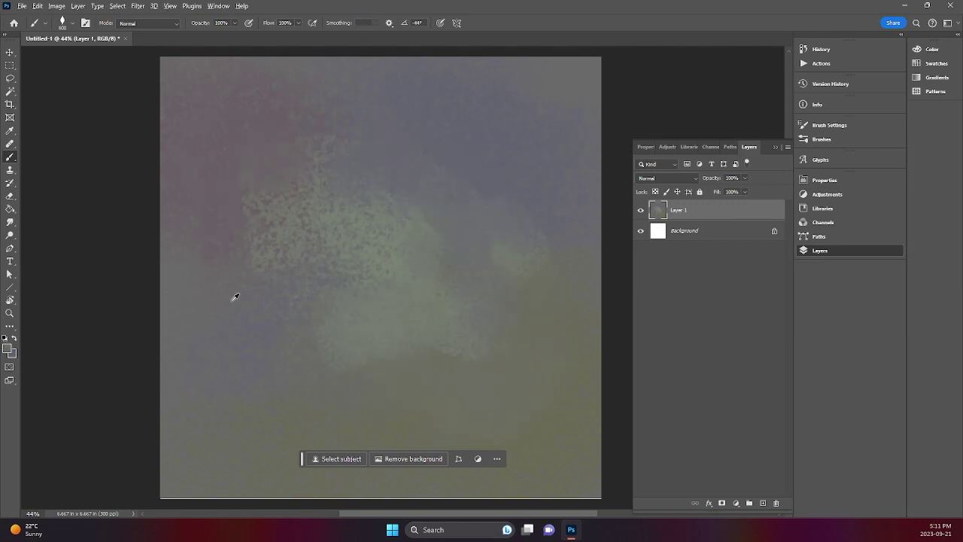
left_click(235, 298, "alt")
mouse_move(202, 292)
left_mouse_down()
mouse_move(166, 260)
mouse_move(223, 382)
mouse_move(267, 357)
mouse_move(260, 386)
mouse_move(184, 315)
mouse_move(451, 165)
mouse_move(263, 226)
mouse_move(329, 167)
mouse_move(344, 76)
mouse_move(335, 354)
mouse_move(301, 220)
mouse_move(227, 290)
mouse_move(329, 208)
mouse_move(395, 236)
mouse_move(381, 191)
mouse_move(352, 241)
mouse_move(384, 329)
mouse_move(443, 263)
mouse_move(542, 274)
mouse_move(367, 359)
mouse_move(524, 271)
mouse_move(514, 149)
mouse_move(415, 102)
left_mouse_up()
Add a new layer above the background painting and set the foreground colour to near-black
left_click(763, 503)
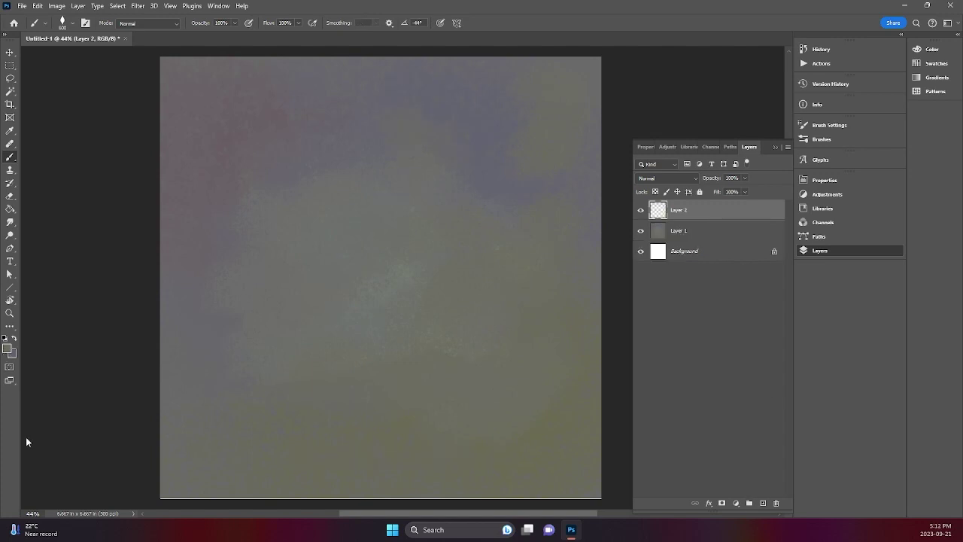
left_click(7, 349)
left_click_drag(83, 254, 64, 267)
left_click_drag(192, 265, 191, 275)
left_click(294, 150)
Sketch a dark rocky tower with a narrow spire and slopes descending towards both sides of the canvas
left_click(433, 309)
mouse_move(361, 202)
left_mouse_down()
mouse_move(359, 212)
mouse_move(371, 197)
mouse_move(361, 213)
left_mouse_up()
left_click(358, 185)
mouse_move(405, 184)
left_mouse_down()
mouse_move(350, 223)
mouse_move(333, 280)
mouse_move(345, 263)
mouse_move(377, 262)
mouse_move(364, 288)
mouse_move(342, 282)
mouse_move(363, 324)
mouse_move(312, 376)
mouse_move(405, 357)
mouse_move(434, 371)
mouse_move(473, 364)
mouse_move(451, 389)
mouse_move(587, 429)
left_mouse_up()
mouse_move(248, 415)
left_mouse_down()
mouse_move(216, 424)
mouse_move(291, 385)
mouse_move(226, 425)
left_mouse_up()
left_click_drag(312, 317, 323, 357)
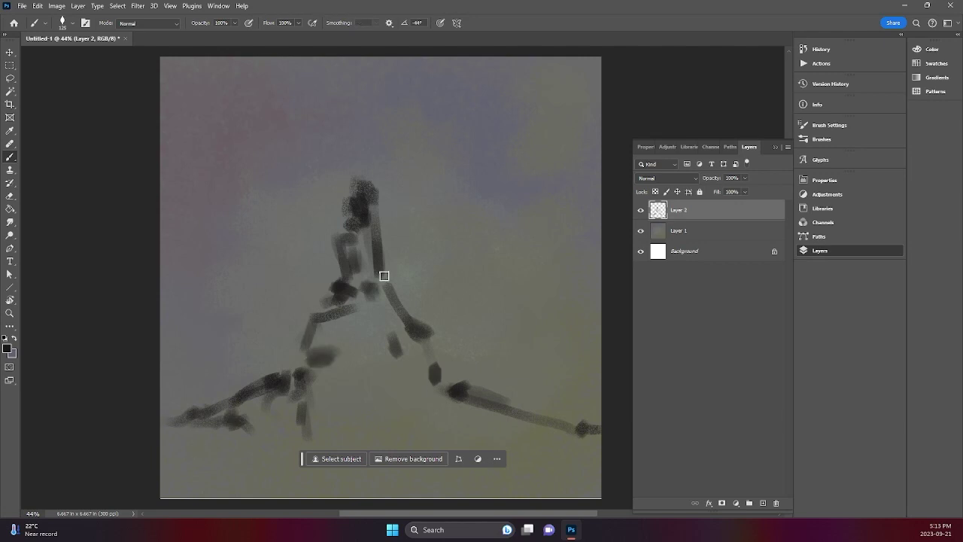
mouse_move(347, 209)
left_mouse_down()
mouse_move(351, 186)
mouse_move(375, 175)
mouse_move(386, 279)
left_mouse_up()
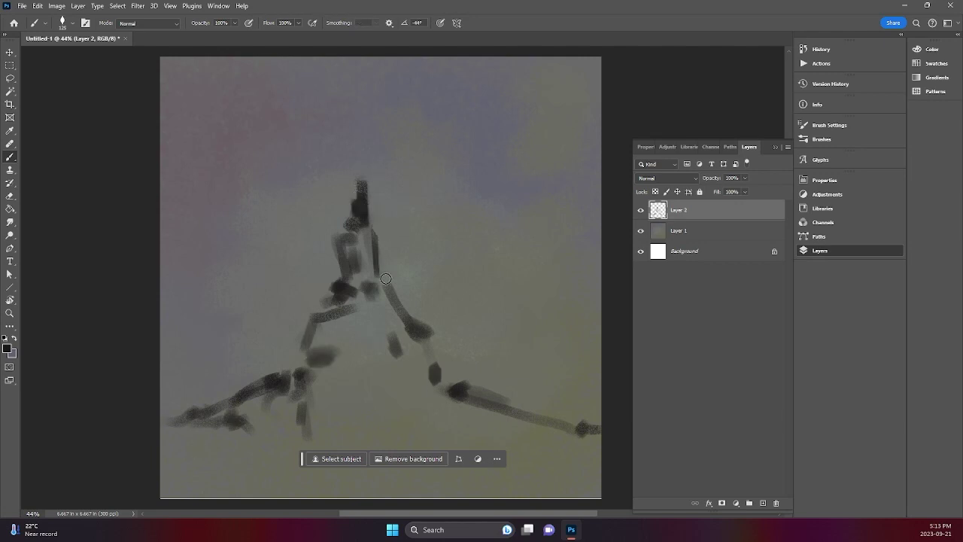
Fill in the tower's rocky body and left slope with dark strokes and block in the cave opening at its base
mouse_move(337, 235)
left_mouse_down()
mouse_move(326, 293)
mouse_move(338, 309)
mouse_move(330, 323)
mouse_move(352, 354)
mouse_move(344, 352)
left_mouse_up()
left_click_drag(338, 305, 309, 324)
left_click_drag(388, 371, 385, 382)
mouse_move(357, 391)
left_mouse_down()
mouse_move(350, 408)
mouse_move(394, 345)
left_mouse_up()
mouse_move(395, 344)
left_mouse_down()
mouse_move(415, 355)
mouse_move(426, 391)
left_mouse_up()
mouse_move(407, 369)
left_mouse_down()
mouse_move(399, 356)
mouse_move(374, 398)
mouse_move(402, 389)
mouse_move(399, 407)
mouse_move(414, 420)
mouse_move(481, 415)
mouse_move(342, 415)
mouse_move(273, 399)
mouse_move(236, 409)
mouse_move(342, 322)
mouse_move(327, 398)
mouse_move(239, 439)
left_mouse_up()
left_click_drag(426, 329, 445, 374)
Enlarge the brush and paint olive-grey ground beneath the tower and across the bottom of the canvas with a sampled colour
key("bracketright")
key("bracketright")
left_click_drag(596, 445, 442, 444)
left_click(551, 461, "alt")
mouse_move(595, 444)
left_mouse_down()
mouse_move(367, 447)
mouse_move(348, 434)
mouse_move(158, 444)
mouse_move(229, 437)
mouse_move(183, 463)
mouse_move(163, 492)
mouse_move(345, 471)
mouse_move(521, 481)
mouse_move(549, 469)
mouse_move(378, 432)
mouse_move(402, 444)
mouse_move(553, 401)
mouse_move(448, 404)
mouse_move(475, 438)
mouse_move(516, 459)
mouse_move(447, 385)
mouse_move(451, 402)
mouse_move(439, 371)
mouse_move(460, 389)
mouse_move(439, 368)
mouse_move(418, 306)
mouse_move(415, 331)
mouse_move(382, 287)
mouse_move(406, 335)
mouse_move(419, 336)
mouse_move(390, 347)
mouse_move(356, 379)
mouse_move(359, 341)
mouse_move(370, 350)
mouse_move(356, 312)
mouse_move(381, 320)
mouse_move(362, 242)
mouse_move(379, 269)
left_mouse_up()
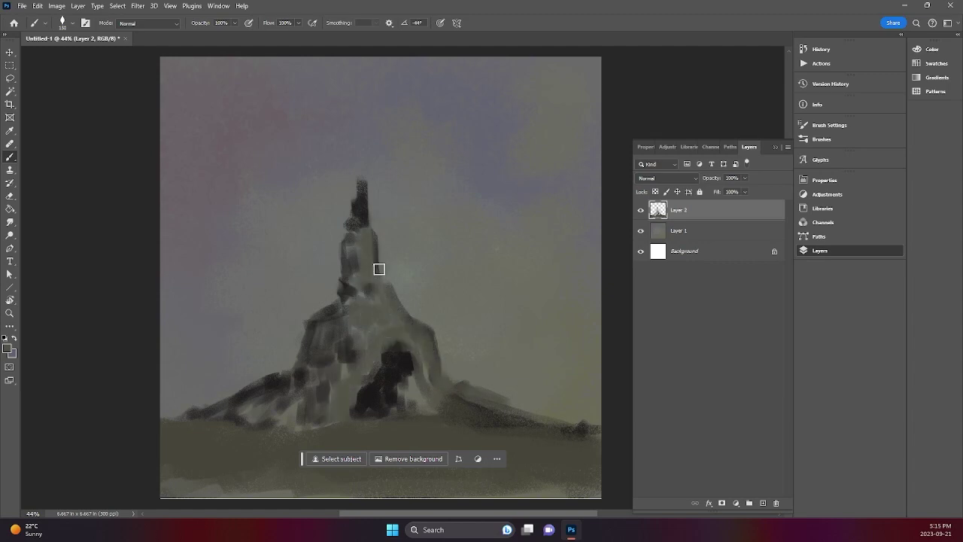
Shade the tower and left slope with sampled dark tones and paint a low hill beyond the right slope
mouse_move(414, 369)
left_mouse_down()
mouse_move(385, 410)
mouse_move(381, 386)
mouse_move(417, 404)
mouse_move(411, 345)
mouse_move(420, 344)
mouse_move(305, 426)
mouse_move(257, 411)
mouse_move(192, 425)
mouse_move(218, 450)
mouse_move(164, 423)
mouse_move(298, 400)
mouse_move(321, 374)
mouse_move(330, 381)
mouse_move(349, 340)
mouse_move(334, 324)
mouse_move(375, 320)
mouse_move(352, 238)
left_mouse_up()
left_click(410, 372, "alt")
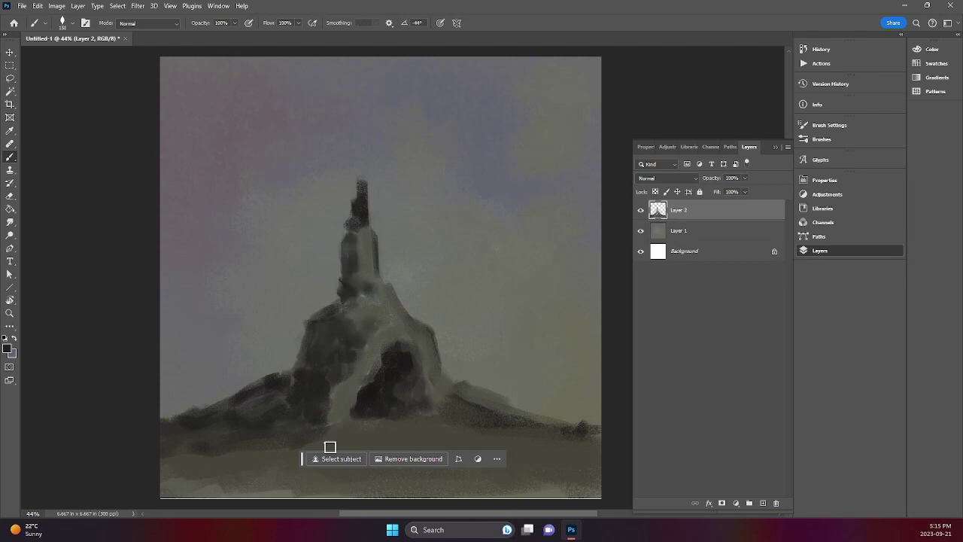
left_click(497, 397, "alt")
mouse_move(506, 407)
left_mouse_down()
mouse_move(603, 405)
mouse_move(575, 431)
mouse_move(468, 404)
left_mouse_up()
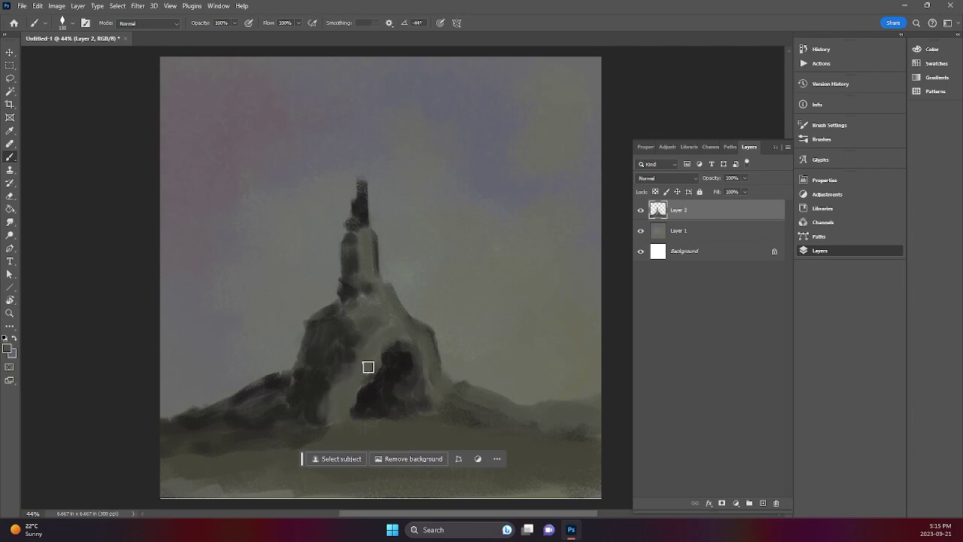
Set the foreground colour to near-black 090808 and darken the inside of the cave opening
left_click(7, 349)
left_click(60, 274)
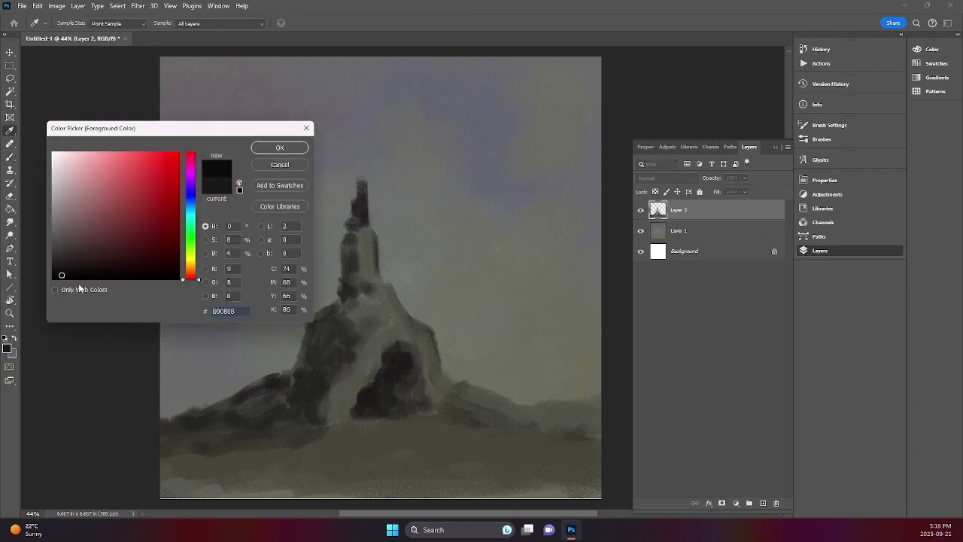
left_click(279, 148)
left_click_drag(366, 403, 398, 369)
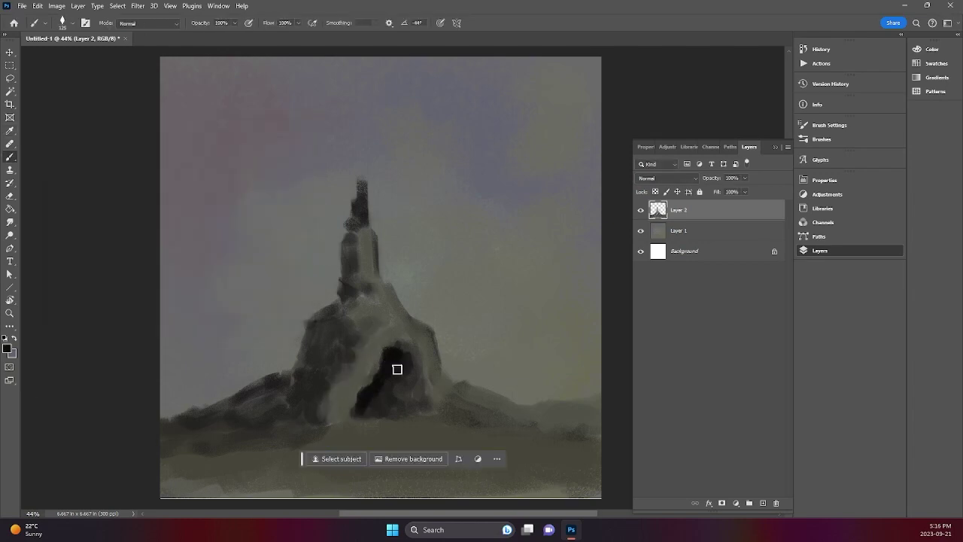
left_click_drag(365, 408, 381, 416)
mouse_move(402, 344)
left_mouse_down()
mouse_move(415, 368)
mouse_move(407, 342)
left_mouse_up()
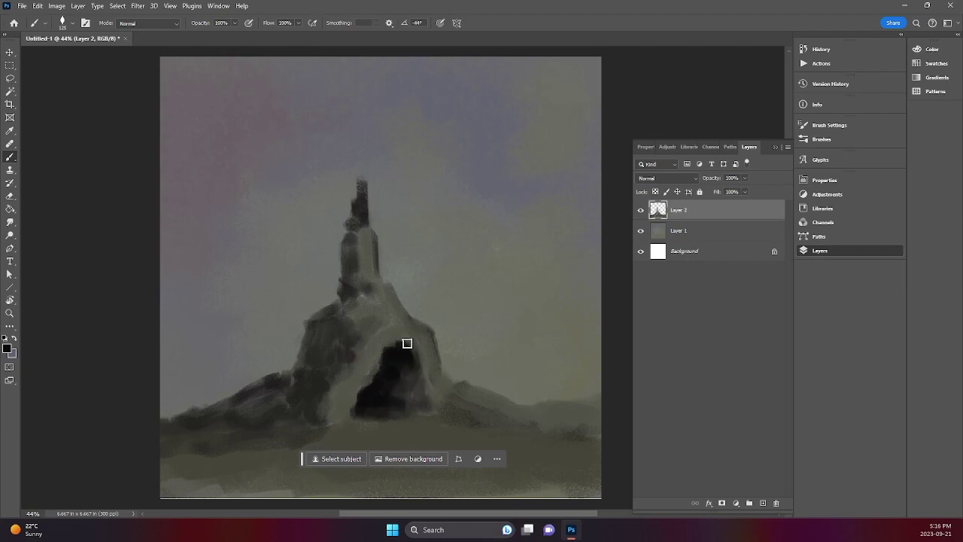
mouse_move(406, 386)
left_mouse_down()
mouse_move(383, 414)
mouse_move(411, 362)
left_mouse_up()
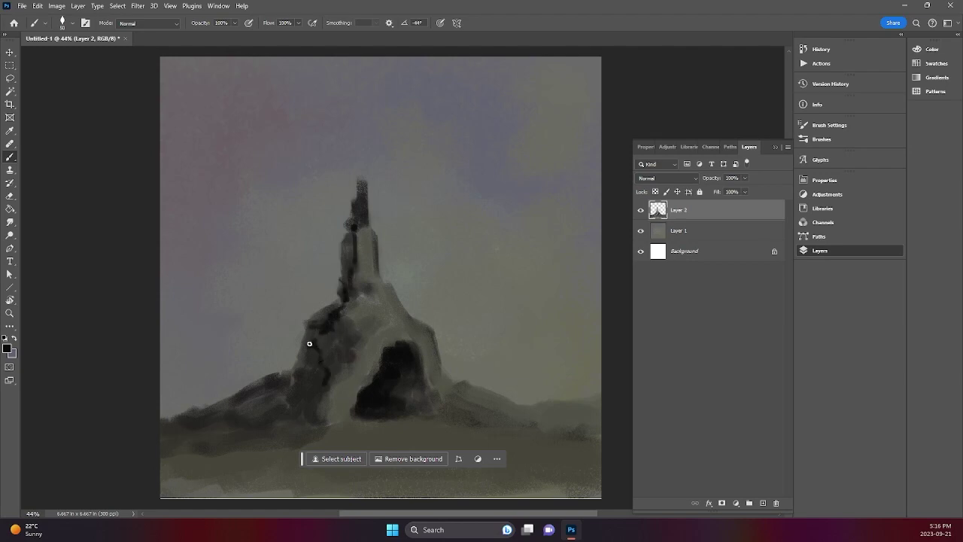
Deepen the black shadows along the tower's left side, spire and left slope using a small brush
left_click_drag(285, 420, 304, 387)
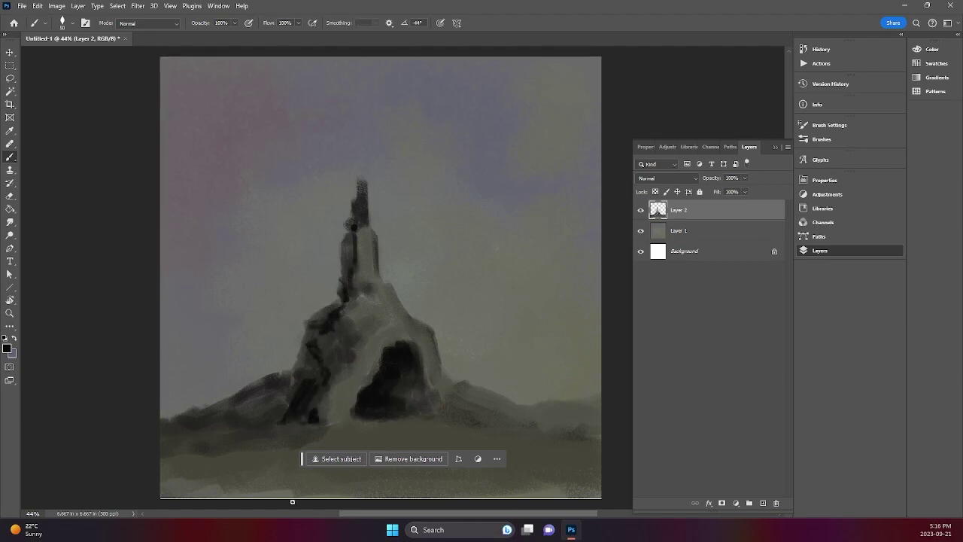
mouse_move(213, 414)
left_mouse_down()
mouse_move(302, 372)
mouse_move(312, 343)
mouse_move(313, 381)
mouse_move(288, 401)
mouse_move(200, 430)
mouse_move(284, 423)
mouse_move(208, 429)
mouse_move(221, 433)
mouse_move(185, 425)
mouse_move(222, 438)
mouse_move(180, 445)
mouse_move(229, 440)
mouse_move(270, 419)
mouse_move(330, 333)
mouse_move(349, 241)
left_mouse_up()
key("bracketleft")
Set a light grey foreground colour and paint highlights on the tower's right side, cave arch and nearby rocks
left_click(372, 246, "alt")
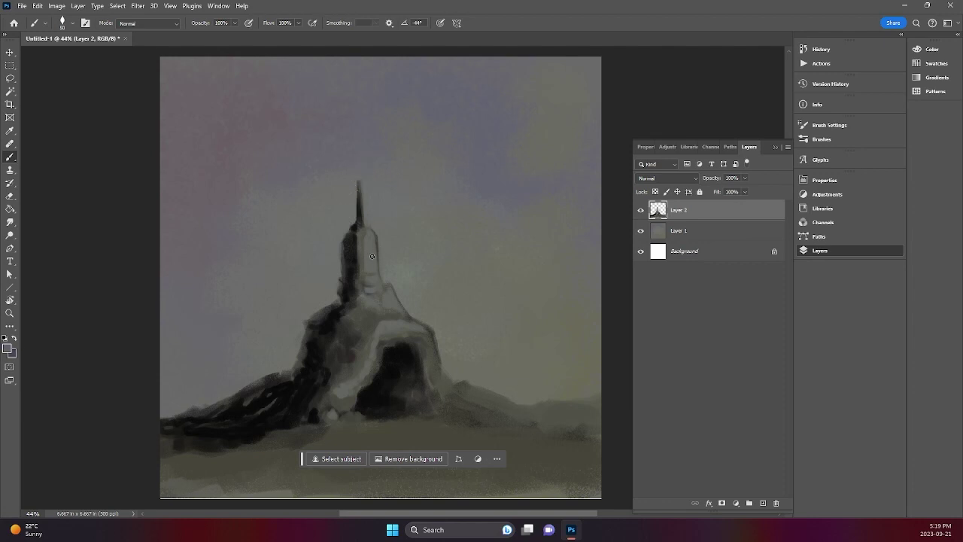
left_click(8, 348)
left_click(60, 202)
left_click(280, 147)
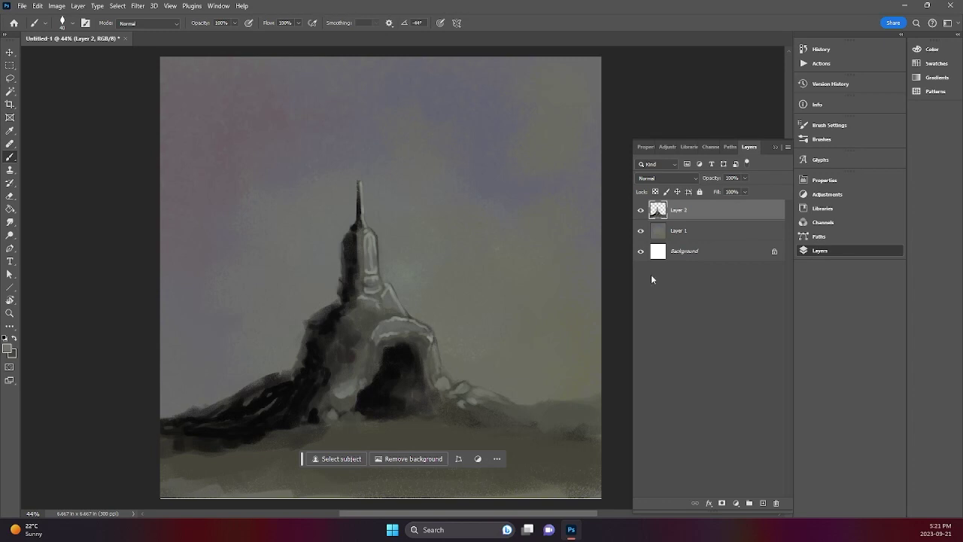
Add a layer beneath the tower layer and paint a large grey-green mountain behind the tower
left_click(763, 503)
left_click_drag(695, 215, 696, 242)
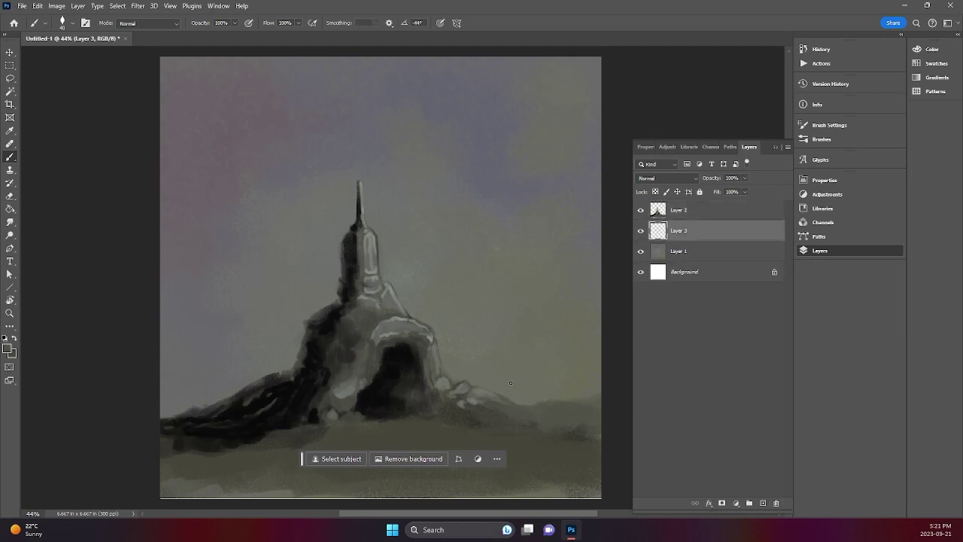
mouse_move(503, 398)
left_mouse_down()
mouse_move(417, 291)
mouse_move(371, 270)
mouse_move(226, 370)
mouse_move(222, 404)
mouse_move(340, 289)
mouse_move(337, 277)
mouse_move(414, 305)
mouse_move(491, 399)
mouse_move(449, 324)
mouse_move(352, 259)
mouse_move(304, 306)
mouse_move(235, 347)
left_mouse_up()
mouse_move(490, 359)
left_mouse_down()
mouse_move(504, 366)
mouse_move(471, 327)
left_mouse_up()
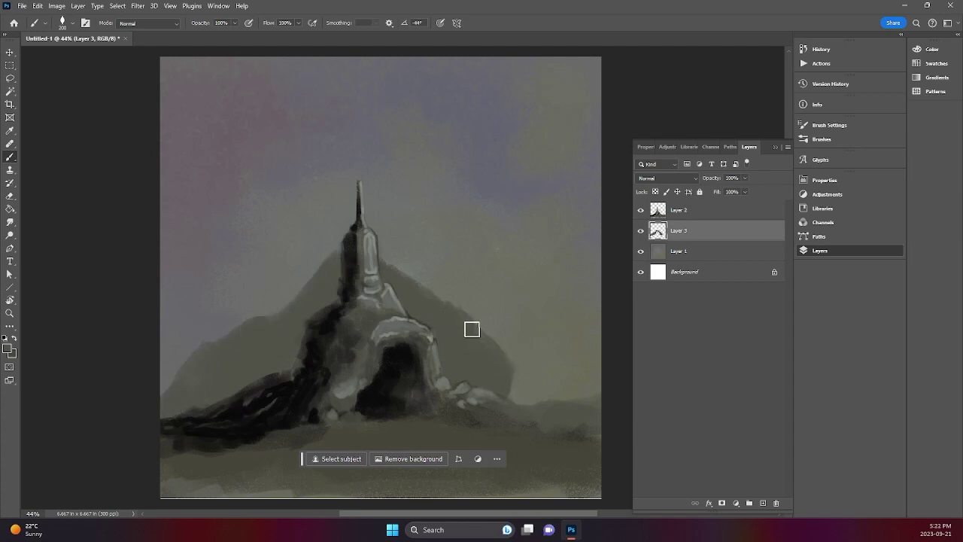
Add two empty layers and move one of them beneath the mountain layer
key("ctrl+shift+alt+n")
key("ctrl+shift+alt+n")
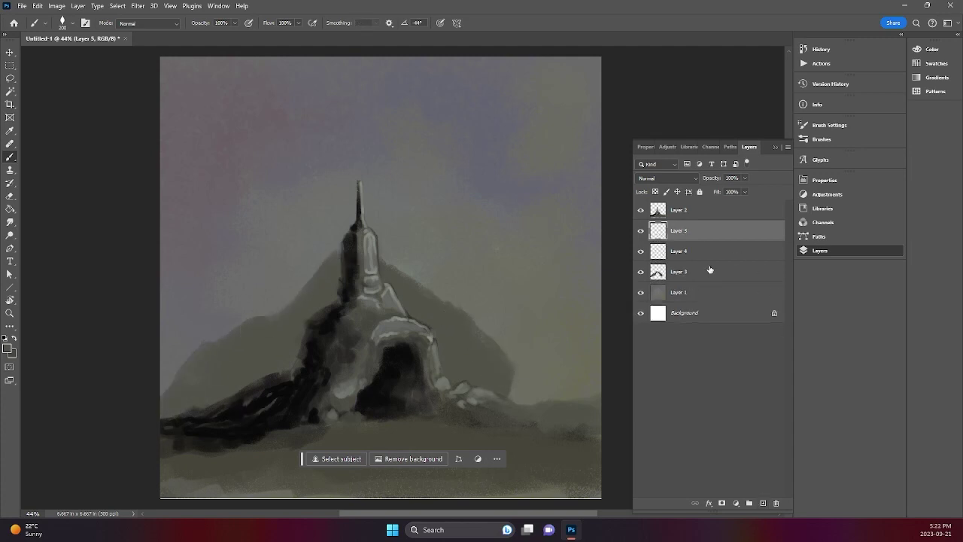
key("h")
key("b")
left_click_drag(703, 230, 705, 284)
Set the foreground colour to light grey-green 8a8a7d and paint a paler distant mountain range behind the mountain
left_click(7, 349)
left_click(65, 209)
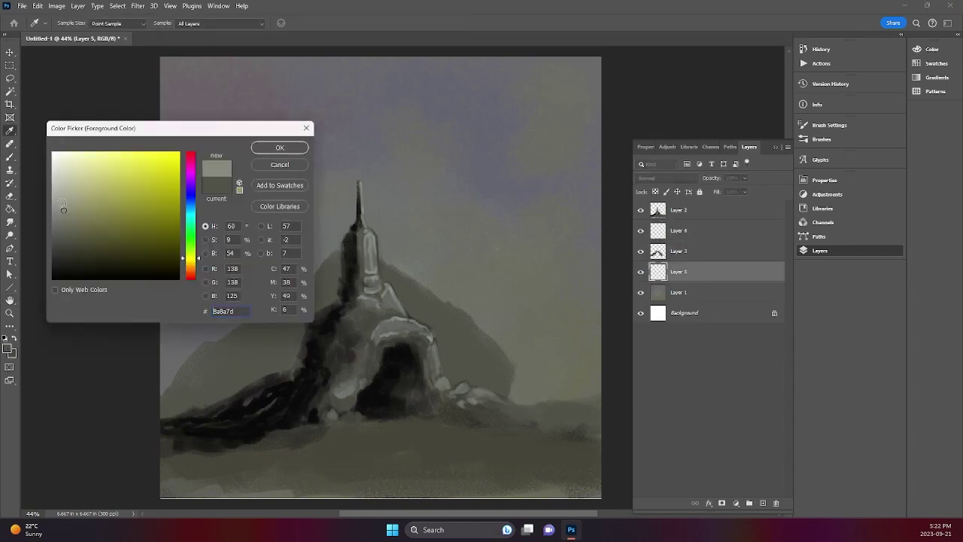
left_click(279, 149)
mouse_move(172, 361)
left_mouse_down()
mouse_move(170, 380)
mouse_move(197, 338)
mouse_move(294, 277)
mouse_move(279, 275)
mouse_move(380, 245)
mouse_move(414, 264)
mouse_move(530, 392)
mouse_move(542, 339)
mouse_move(590, 271)
mouse_move(493, 282)
mouse_move(537, 389)
mouse_move(544, 271)
left_mouse_up()
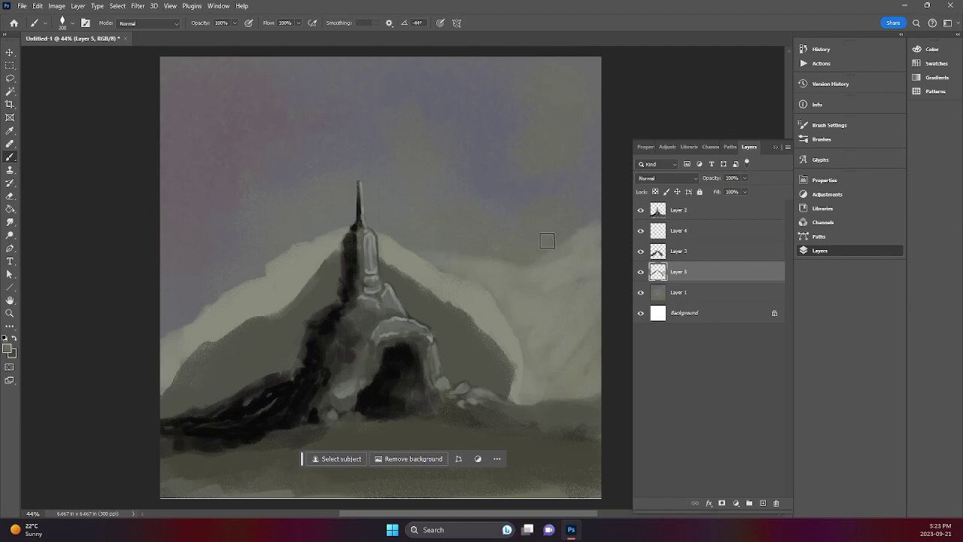
Lower the opacity of Layer 1 to lighten the painted sky
left_click(706, 293)
left_click(745, 178)
left_click(722, 192)
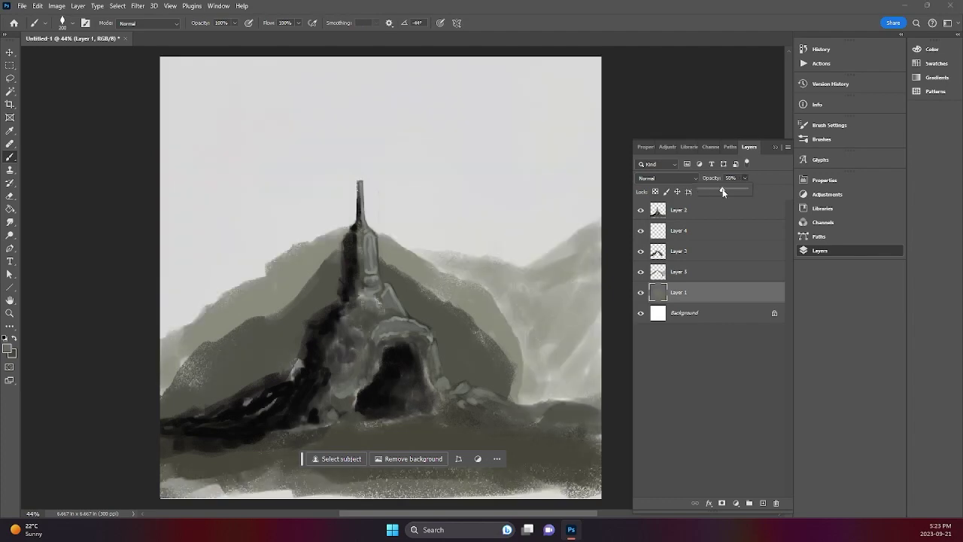
left_click_drag(723, 192, 727, 190)
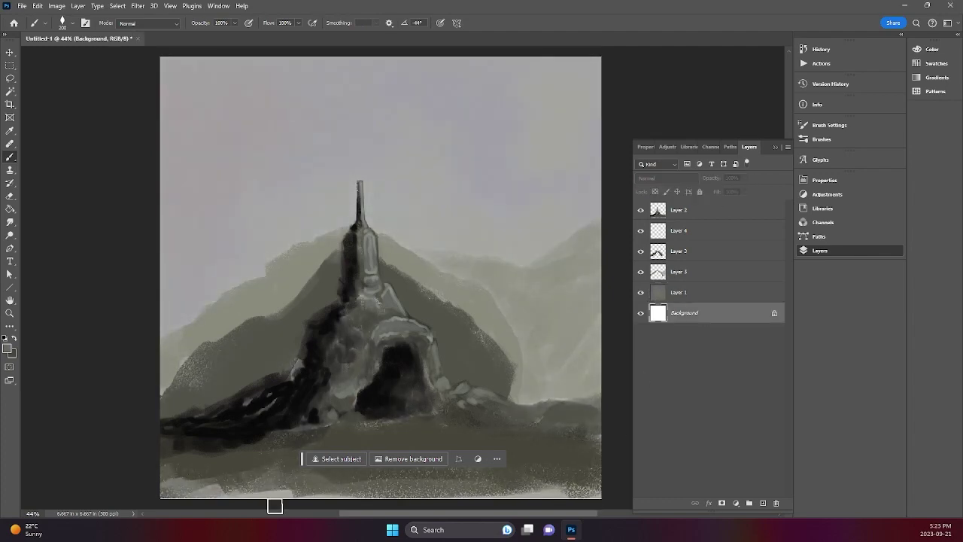
Add a layer above Layer 1 and paint black 000000 behind the mountains and ground
left_click(764, 502)
left_click(9, 348)
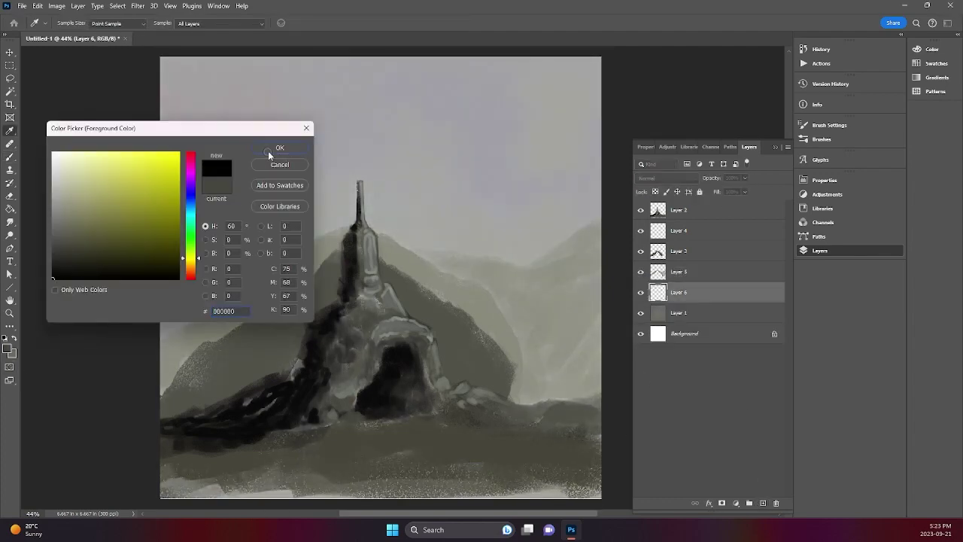
left_click(269, 151)
mouse_move(615, 252)
left_mouse_down()
mouse_move(548, 294)
mouse_move(507, 297)
mouse_move(409, 287)
mouse_move(369, 255)
mouse_move(260, 312)
mouse_move(286, 354)
mouse_move(383, 394)
mouse_move(423, 489)
mouse_move(584, 371)
mouse_move(594, 284)
mouse_move(469, 344)
mouse_move(254, 316)
left_mouse_up()
left_click_drag(261, 271, 329, 232)
left_click_drag(401, 245, 487, 261)
left_click_drag(556, 234, 613, 230)
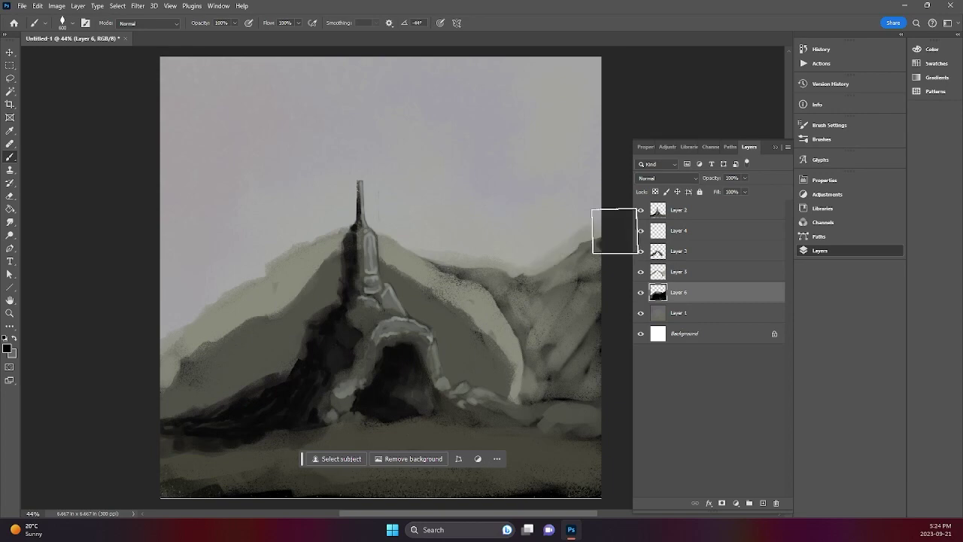
Reduce the brush size to 250 and repaint the distant mountains on Layer 5 with sampled grey-green tones
left_click(562, 297, "alt")
left_click(692, 271)
key("bracketleft")
key("bracketleft")
key("bracketleft")
key("bracketleft")
right_click(474, 276)
mouse_move(432, 259)
left_mouse_down()
mouse_move(497, 276)
mouse_move(529, 391)
mouse_move(512, 291)
mouse_move(585, 247)
mouse_move(625, 383)
left_mouse_up()
left_click(455, 272, "alt")
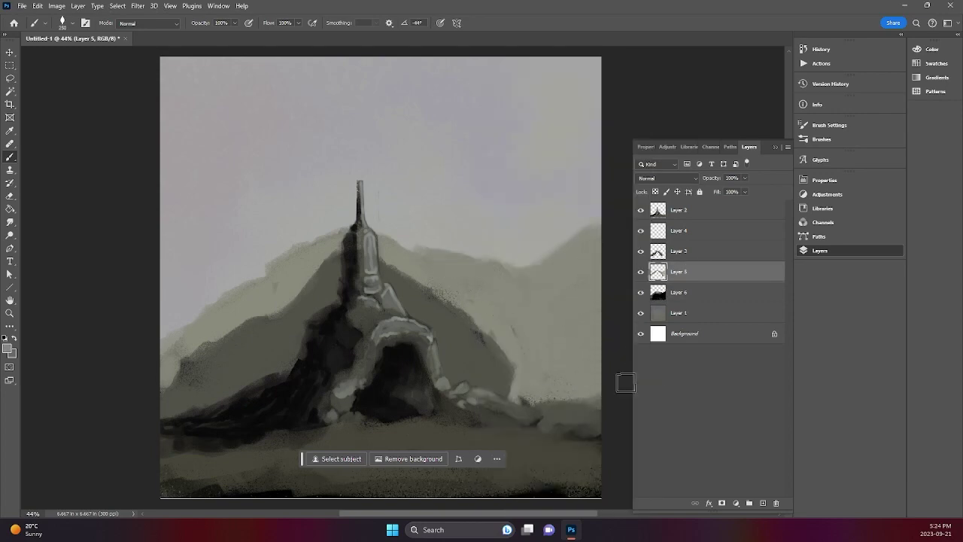
mouse_move(271, 314)
left_mouse_down()
mouse_move(150, 377)
mouse_move(159, 314)
mouse_move(223, 227)
left_mouse_up()
Undo the mountain painting, its added layers and the Layer 1 opacity change
key("ctrl+z")
key("ctrl+z")
key("ctrl+z")
key("ctrl+z")
key("ctrl+z")
key("ctrl+z")
key("ctrl+z")
key("ctrl+z")
key("ctrl+z")
key("ctrl+z")
key("ctrl+z")
key("ctrl+z")
key("ctrl+z")
key("ctrl+z")
key("ctrl+z")
key("ctrl+z")
key("ctrl+z")
key("ctrl+z")
key("ctrl+z")
key("ctrl+z")
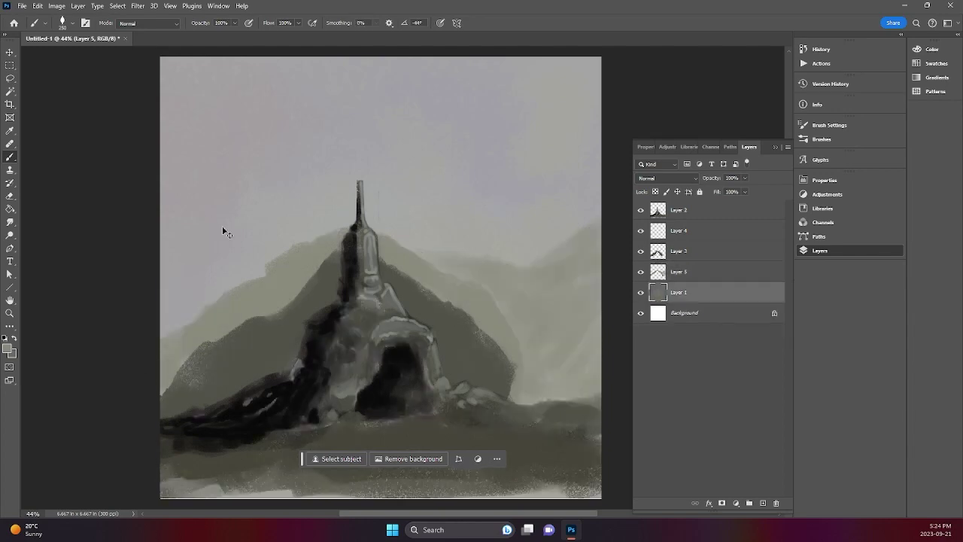
key("ctrl+z")
Move the tower layer to the canvas's lower left and extend its ground and low hills to the right edge
key("v")
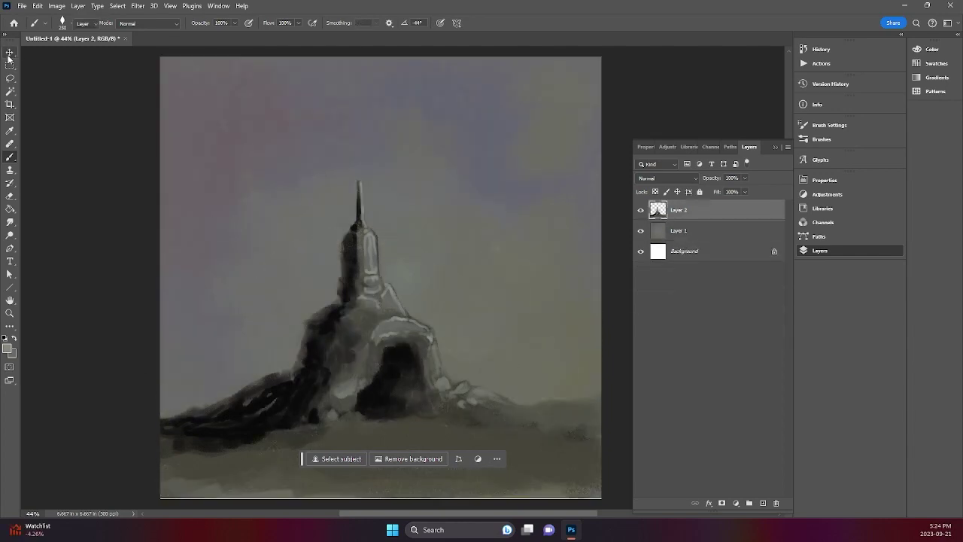
left_click_drag(577, 430, 398, 486)
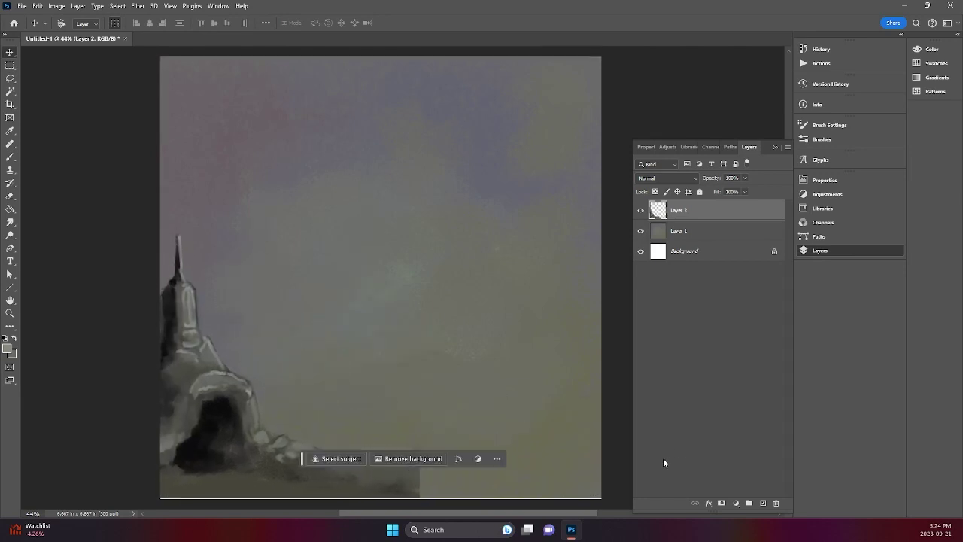
key("b")
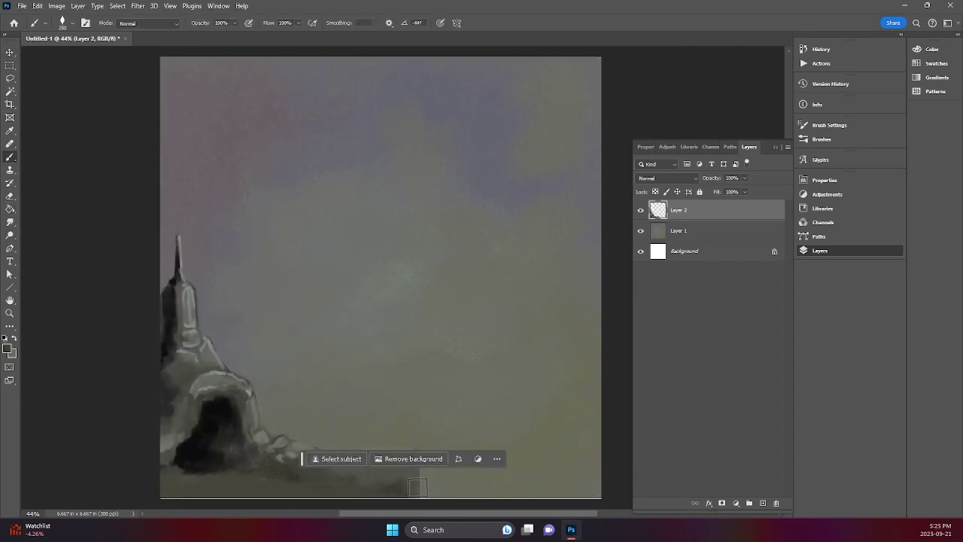
left_click_drag(413, 487, 599, 481)
mouse_move(409, 495)
left_mouse_down()
mouse_move(550, 471)
mouse_move(466, 453)
mouse_move(446, 435)
left_mouse_up()
Add a layer beneath the tower layer and paint a large grey mountain mass over the canvas's centre and right
left_click(763, 503)
left_click_drag(711, 210, 709, 244)
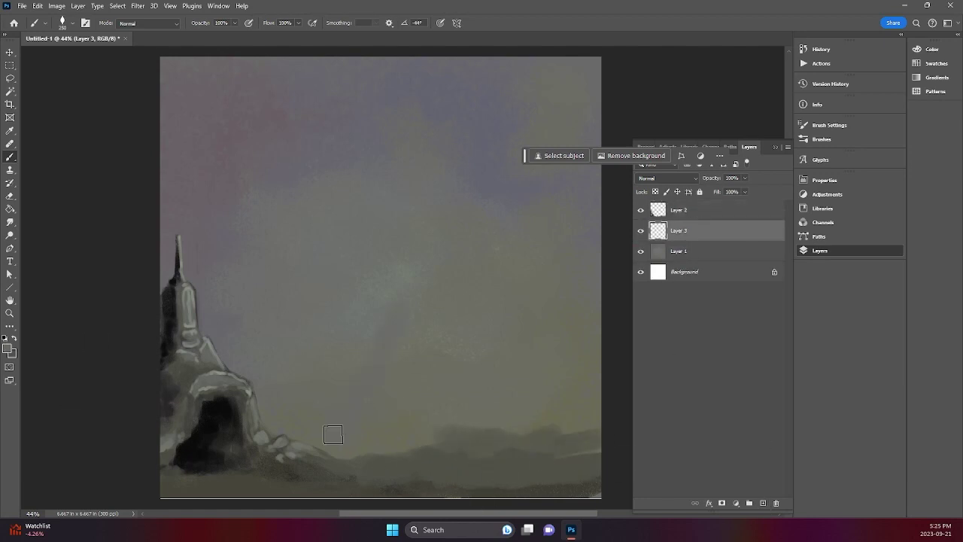
mouse_move(384, 445)
left_mouse_down()
mouse_move(463, 228)
mouse_move(504, 235)
mouse_move(360, 420)
mouse_move(441, 412)
mouse_move(509, 243)
mouse_move(584, 437)
left_mouse_up()
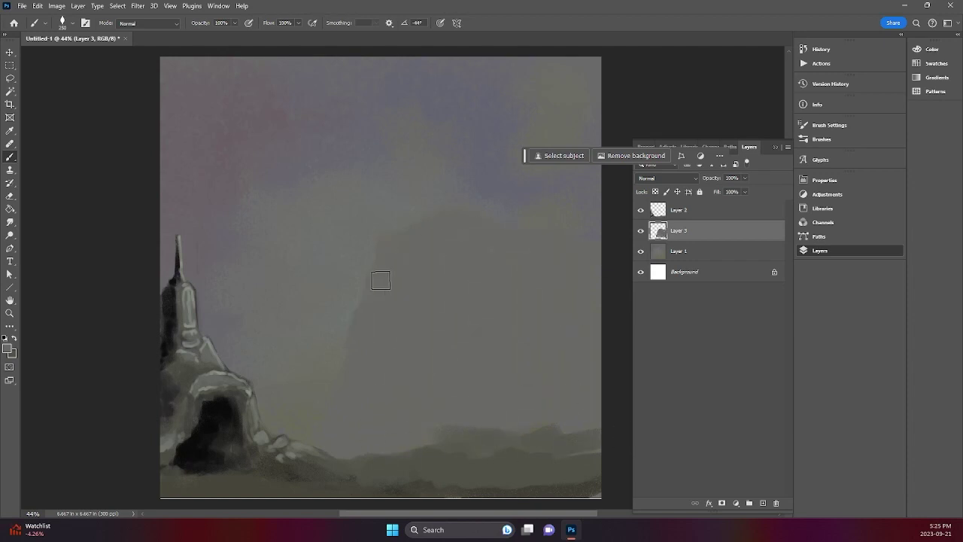
Choose a darker grey and shade the mountain's left side and base on Layer 3
left_click(7, 349)
left_click(63, 242)
left_click(279, 149)
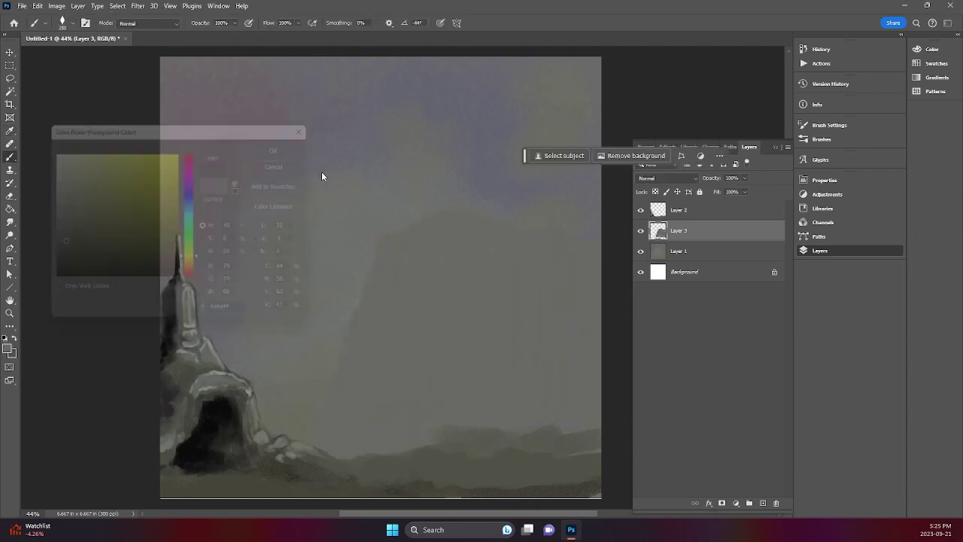
mouse_move(331, 434)
left_mouse_down()
mouse_move(357, 323)
mouse_move(370, 354)
mouse_move(396, 276)
mouse_move(347, 446)
mouse_move(360, 316)
mouse_move(371, 450)
mouse_move(331, 454)
mouse_move(429, 471)
mouse_move(411, 444)
mouse_move(451, 452)
left_mouse_up()
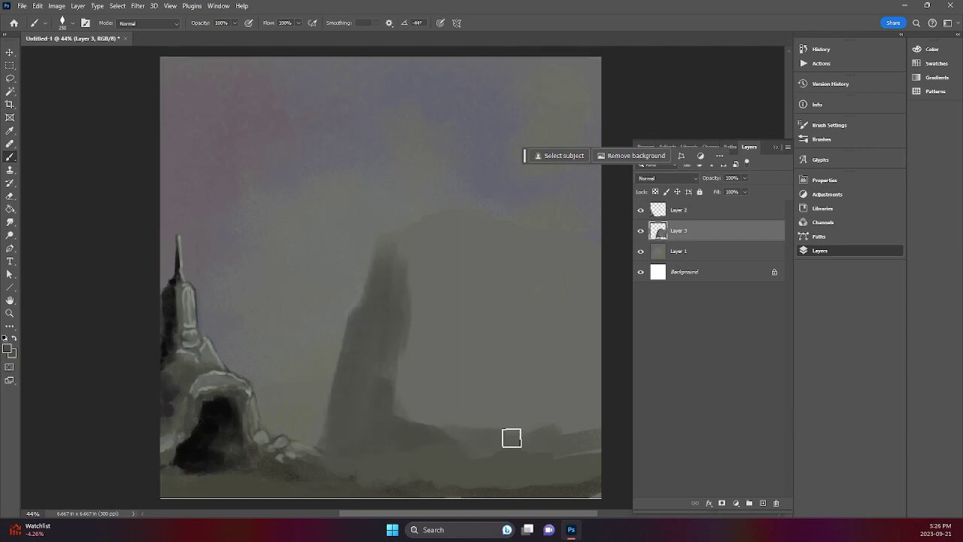
Block in dark crevices and shadow patches across the centre and right of the mountain face
mouse_move(452, 331)
left_mouse_down()
mouse_move(457, 366)
mouse_move(456, 320)
mouse_move(441, 318)
mouse_move(431, 280)
left_mouse_up()
mouse_move(510, 346)
left_mouse_down()
mouse_move(497, 385)
mouse_move(508, 362)
mouse_move(506, 424)
mouse_move(488, 445)
mouse_move(561, 428)
mouse_move(602, 431)
mouse_move(530, 432)
left_mouse_up()
key("bracketright")
key("bracketright")
key("bracketright")
key("bracketright")
key("bracketright")
mouse_move(600, 369)
left_mouse_down()
mouse_move(585, 365)
mouse_move(589, 304)
mouse_move(566, 310)
mouse_move(572, 318)
mouse_move(535, 309)
mouse_move(544, 324)
left_mouse_up()
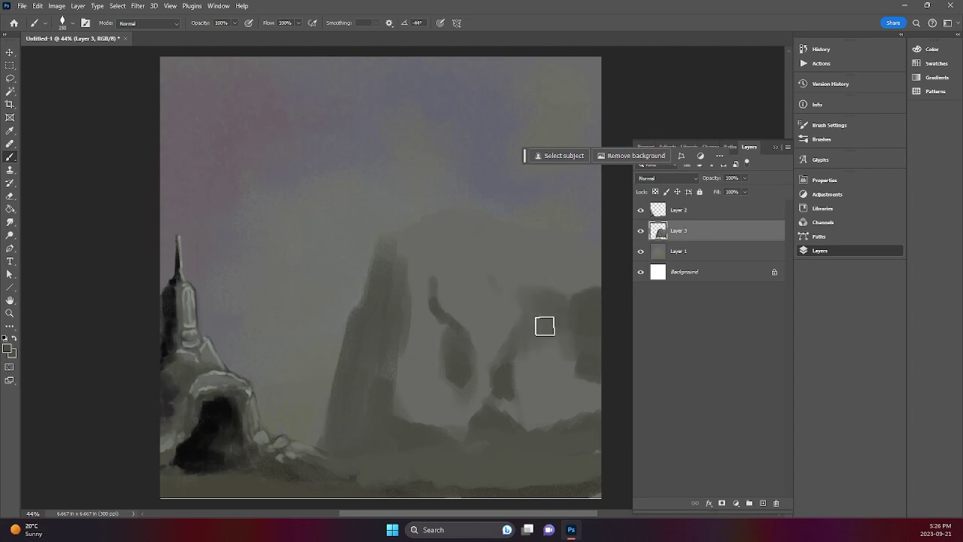
Choose a light grey and paint a bright, layered cap across the mountain's flat top
left_click(7, 349)
left_click(280, 151)
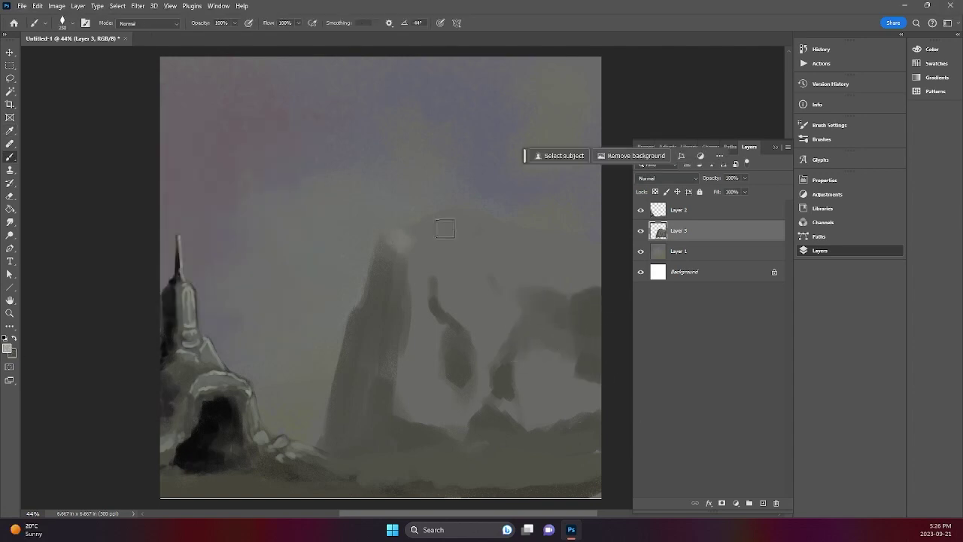
mouse_move(387, 238)
left_mouse_down()
mouse_move(474, 202)
mouse_move(477, 226)
mouse_move(440, 243)
mouse_move(503, 232)
left_mouse_up()
mouse_move(565, 224)
left_mouse_down()
mouse_move(521, 236)
mouse_move(564, 249)
mouse_move(564, 232)
mouse_move(587, 280)
mouse_move(601, 274)
mouse_move(552, 280)
mouse_move(578, 266)
mouse_move(574, 275)
mouse_move(579, 269)
mouse_move(538, 265)
mouse_move(512, 266)
mouse_move(520, 283)
mouse_move(460, 266)
mouse_move(441, 276)
mouse_move(481, 274)
mouse_move(402, 250)
mouse_move(486, 245)
mouse_move(510, 269)
mouse_move(450, 245)
left_mouse_up()
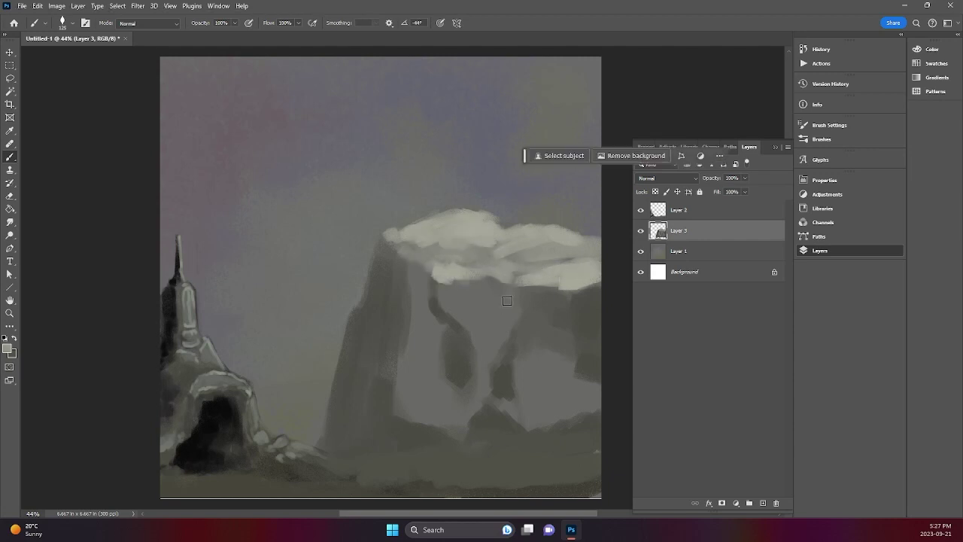
With a 125 px brush and sampled dark tones, deepen the crevices, right-edge shadow and base of the mountain
mouse_move(454, 328)
left_mouse_down()
mouse_move(477, 378)
mouse_move(437, 325)
mouse_move(446, 320)
mouse_move(458, 347)
mouse_move(501, 386)
mouse_move(507, 356)
mouse_move(548, 309)
mouse_move(577, 301)
mouse_move(596, 324)
mouse_move(598, 375)
mouse_move(593, 308)
left_mouse_up()
left_click(505, 367, "alt")
left_click(222, 406, "alt")
left_click_drag(600, 418, 574, 433)
left_click_drag(484, 427, 506, 429)
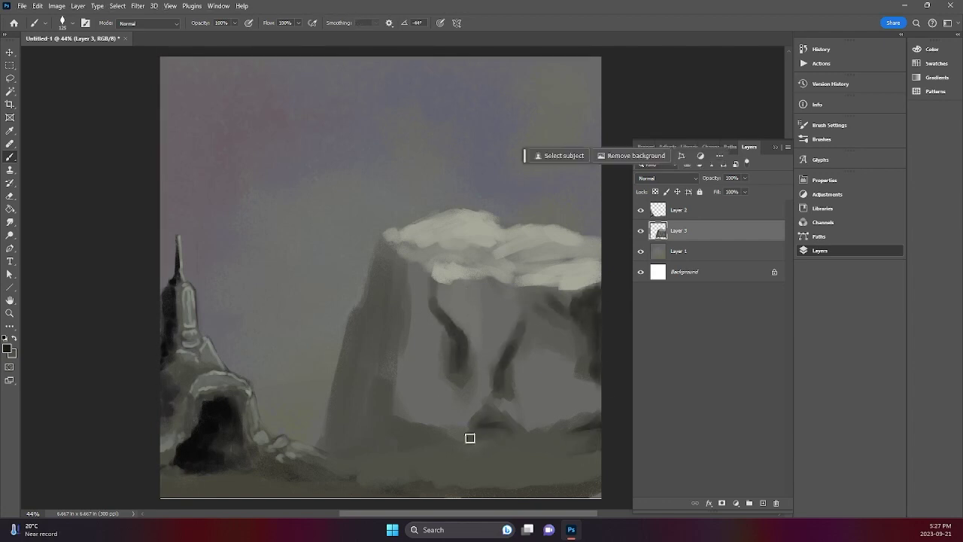
mouse_move(426, 442)
left_mouse_down()
mouse_move(386, 432)
mouse_move(383, 378)
mouse_move(397, 325)
left_mouse_up()
mouse_move(367, 436)
left_mouse_down()
mouse_move(348, 393)
mouse_move(357, 344)
left_mouse_up()
Reduce the brush size to 50 and paint thin dark cracks along the mountain's left side and lower-left base
key("bracketleft")
key("bracketleft")
key("bracketleft")
key("bracketleft")
key("bracketleft")
mouse_move(321, 445)
left_mouse_down()
mouse_move(330, 400)
mouse_move(349, 379)
left_mouse_up()
left_click_drag(396, 283, 390, 326)
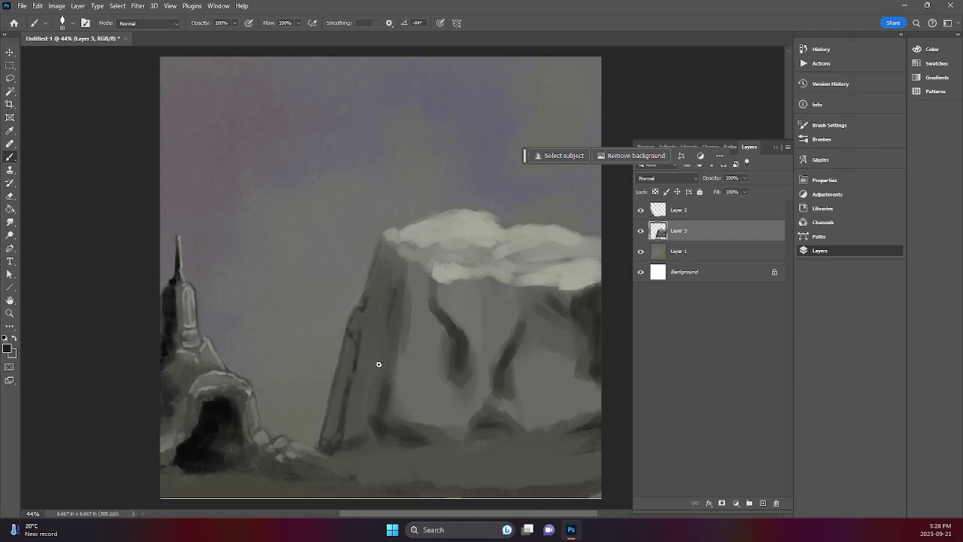
mouse_move(385, 396)
left_mouse_down()
mouse_move(381, 427)
mouse_move(442, 441)
left_mouse_up()
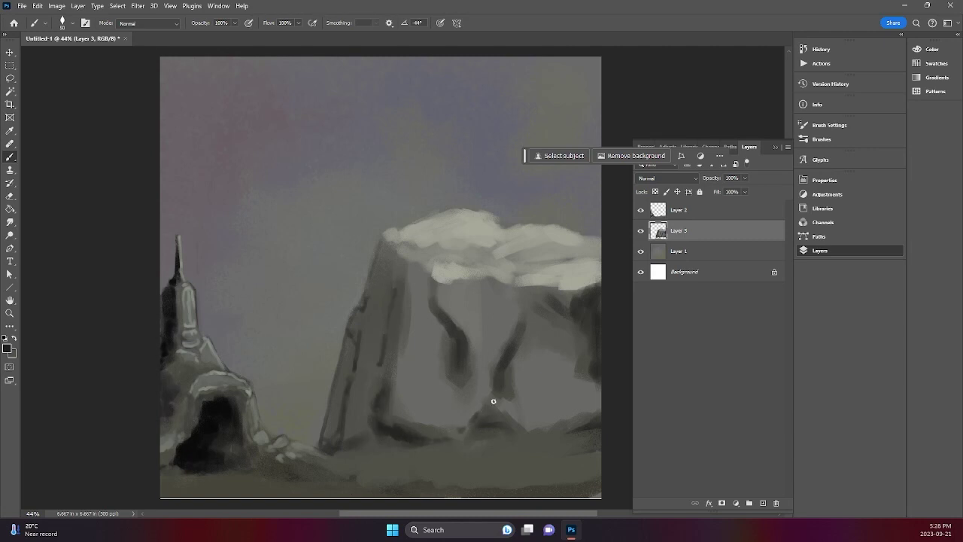
Sample mid grey and add lighter strokes beside the central crevice, plus grey and dark creases on the mountain's cap
left_click(497, 298, "alt")
left_click_drag(447, 337, 442, 374)
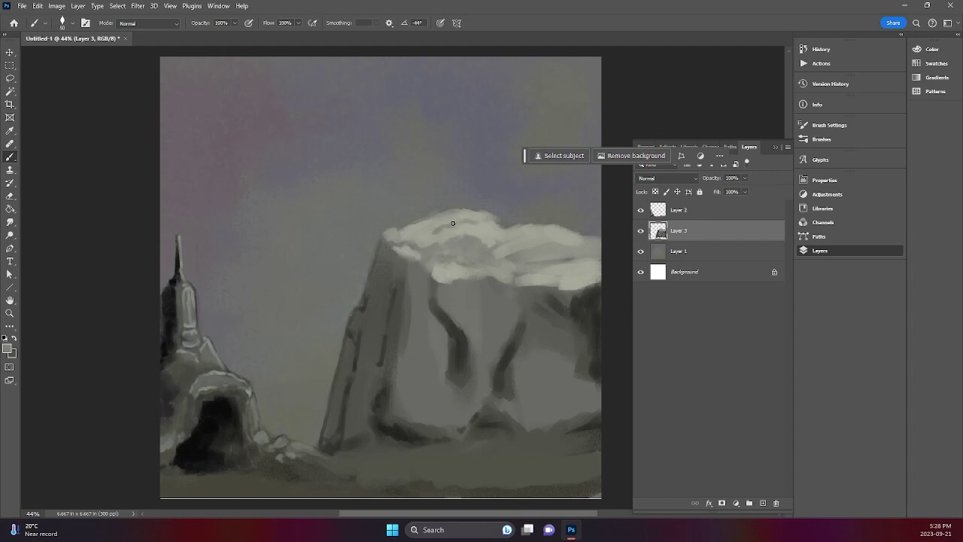
left_click_drag(453, 223, 432, 225)
mouse_move(523, 225)
left_mouse_down()
mouse_move(567, 227)
mouse_move(561, 220)
mouse_move(600, 230)
left_mouse_up()
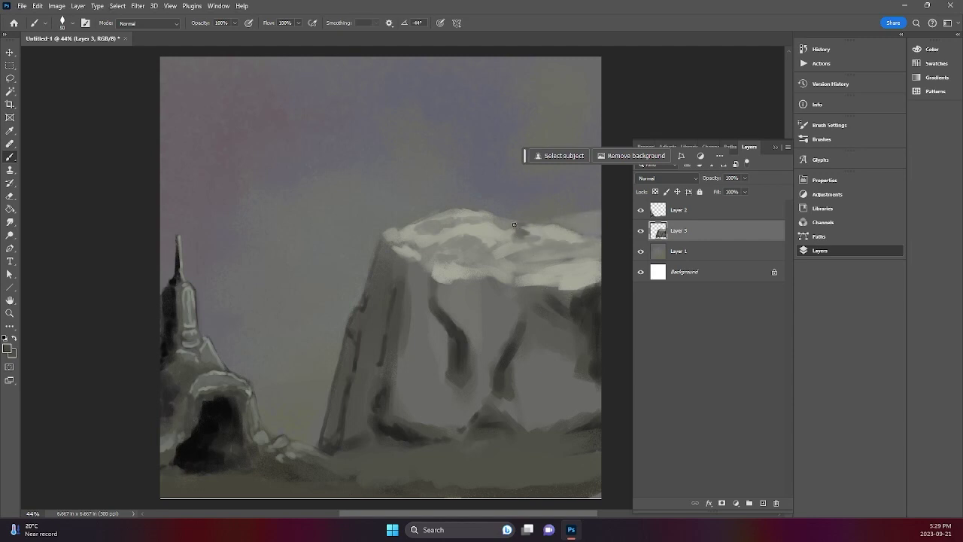
left_click_drag(553, 247, 527, 261)
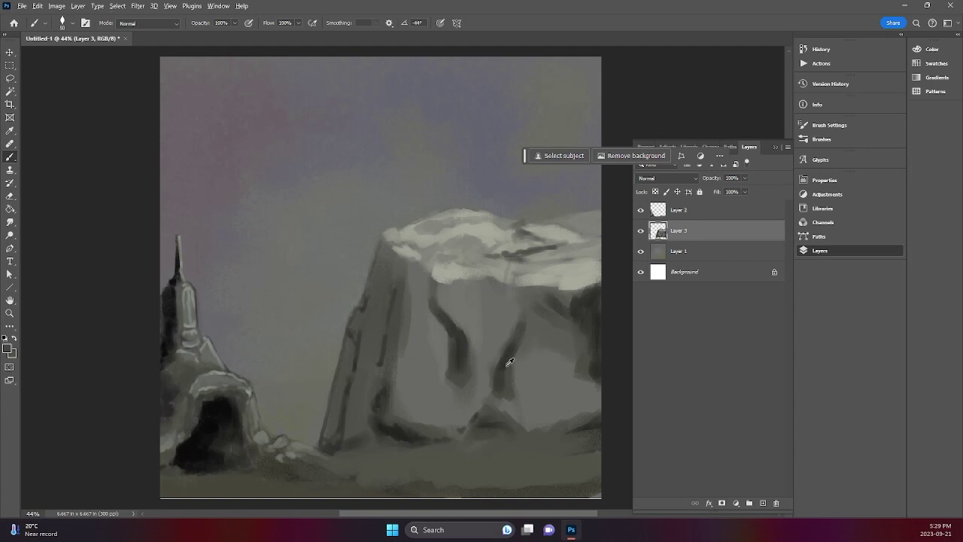
Paint rock forms in the upper centre of the mountain face and a ragged shadow edge beneath the cap using sampled tones
left_click_drag(466, 315, 487, 324)
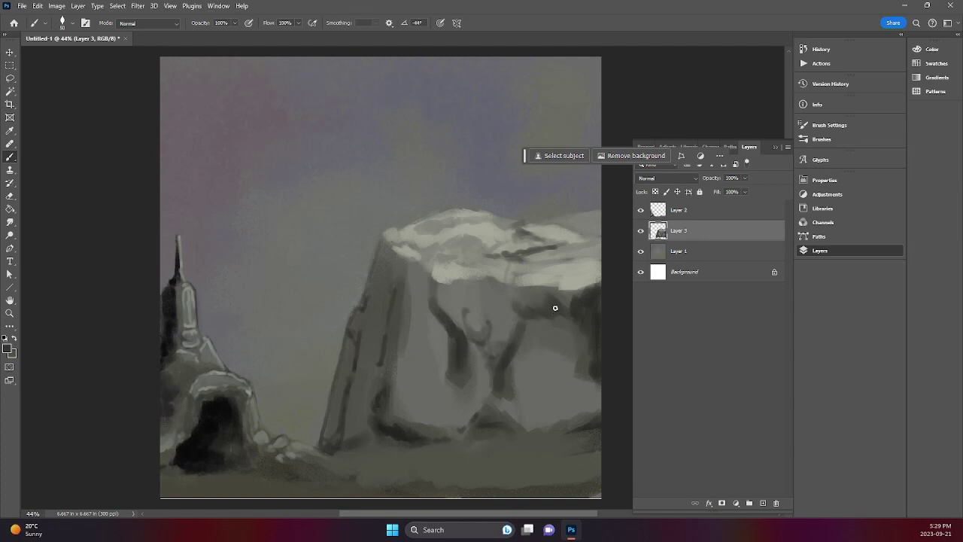
left_click(529, 307, "alt")
mouse_move(525, 291)
left_mouse_down()
mouse_move(556, 273)
mouse_move(507, 281)
left_mouse_up()
left_click(518, 323, "alt")
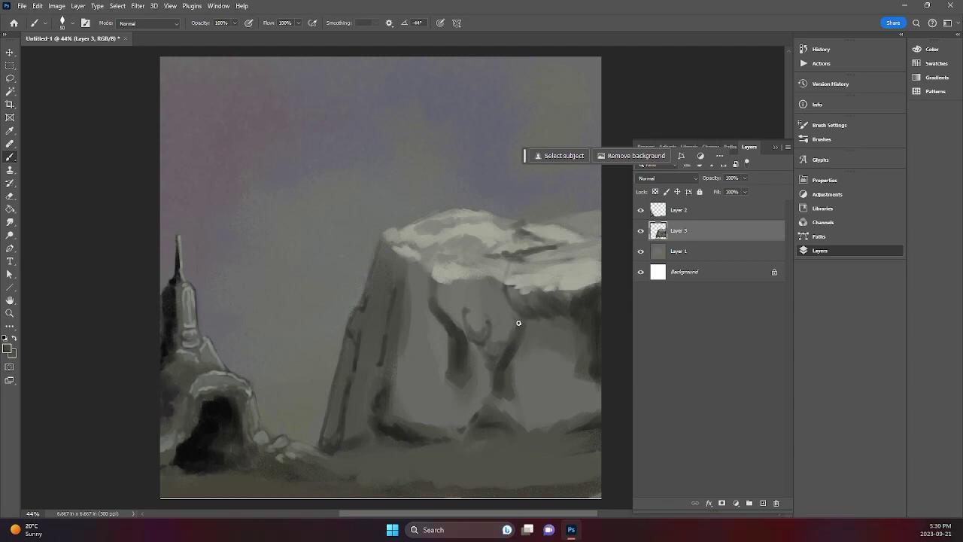
mouse_move(505, 327)
left_mouse_down()
mouse_move(501, 286)
mouse_move(475, 291)
mouse_move(490, 257)
mouse_move(484, 286)
mouse_move(460, 282)
left_mouse_up()
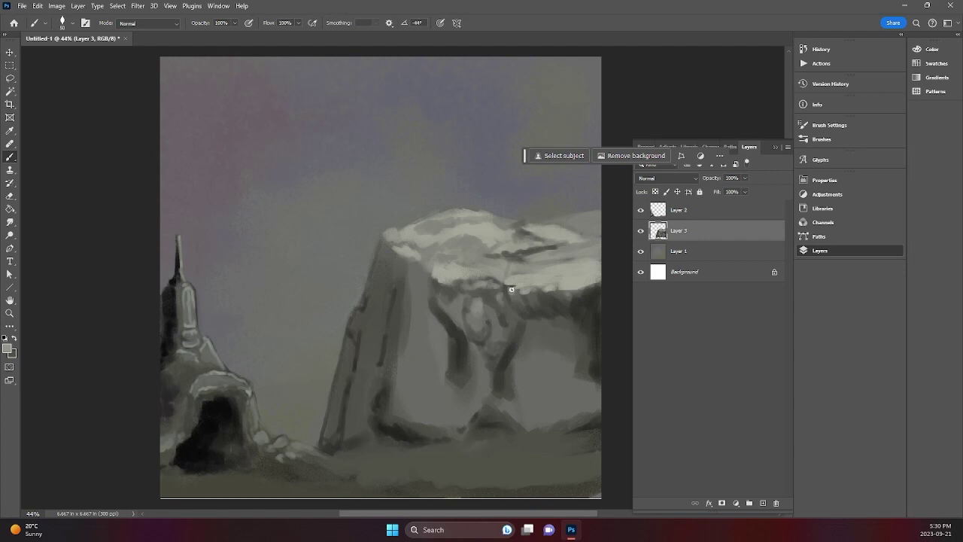
Model the mountain's front corner and central rock bulges with sampled grey tones and a 90 px brush
left_click(412, 261, "alt")
left_click_drag(397, 244, 435, 248)
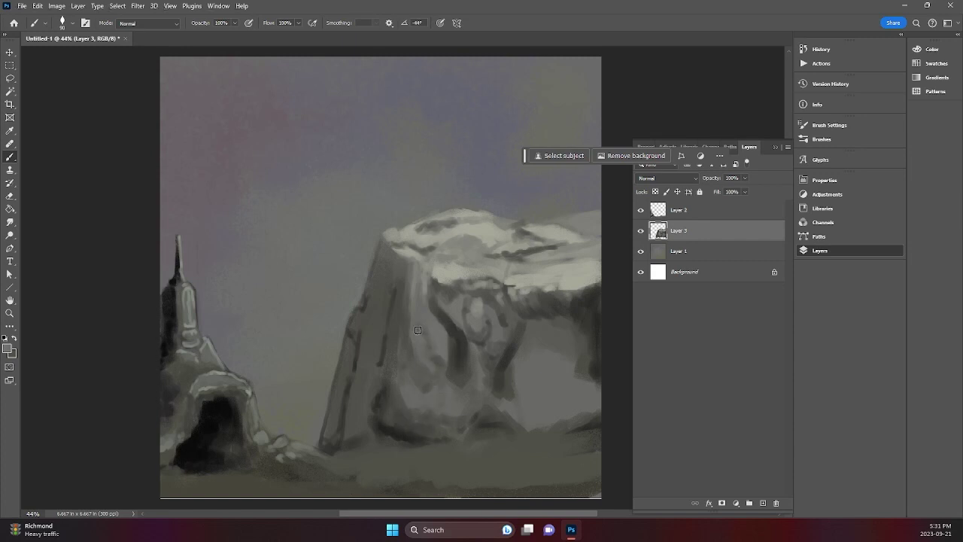
mouse_move(441, 304)
left_mouse_down()
mouse_move(466, 348)
mouse_move(456, 359)
mouse_move(464, 369)
left_mouse_up()
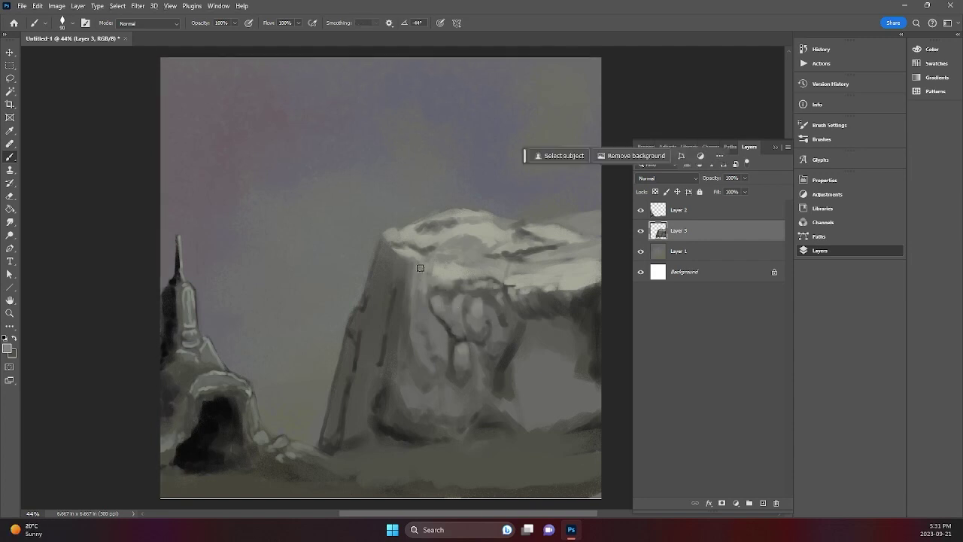
Rework the mountain's left cliff side with sampled dark and mid greys, blending its vertical cracks and upper corner
left_click(395, 295, "alt")
left_click_drag(386, 351, 369, 388)
mouse_move(327, 437)
left_mouse_down()
mouse_move(353, 365)
mouse_move(351, 440)
mouse_move(352, 410)
mouse_move(336, 448)
left_mouse_up()
left_click(368, 377, "alt")
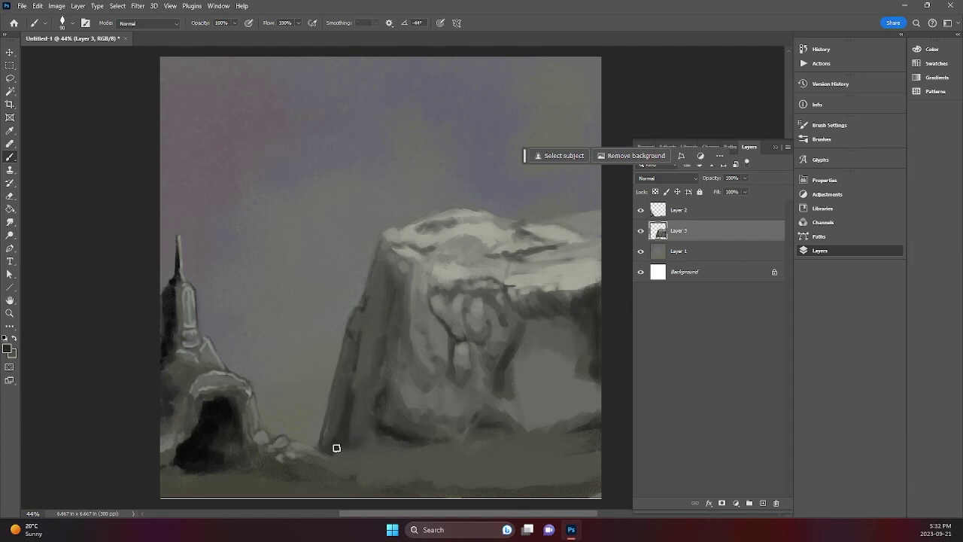
mouse_move(355, 398)
left_mouse_down()
mouse_move(358, 356)
mouse_move(323, 453)
mouse_move(359, 324)
mouse_move(387, 280)
mouse_move(367, 349)
mouse_move(379, 324)
mouse_move(376, 289)
mouse_move(354, 336)
mouse_move(366, 357)
left_mouse_up()
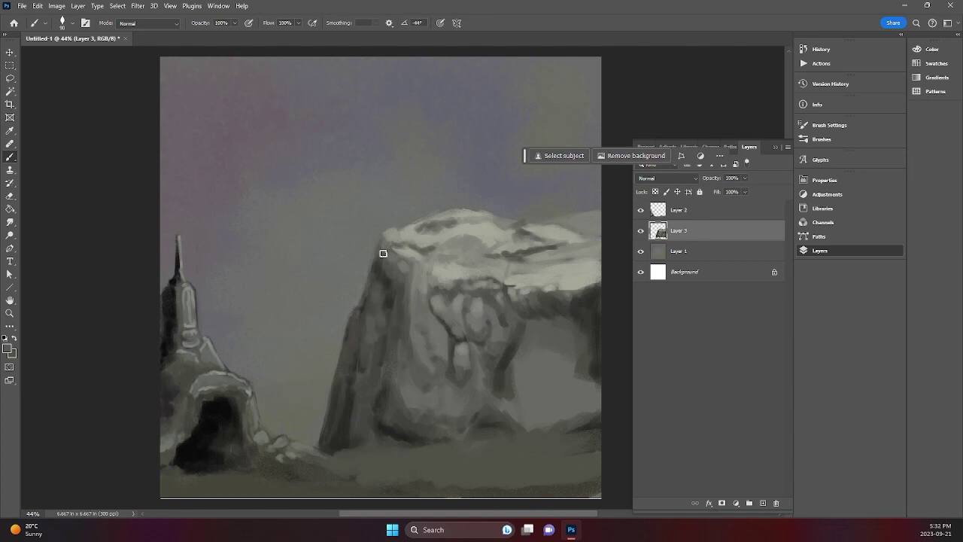
left_click_drag(383, 253, 391, 301)
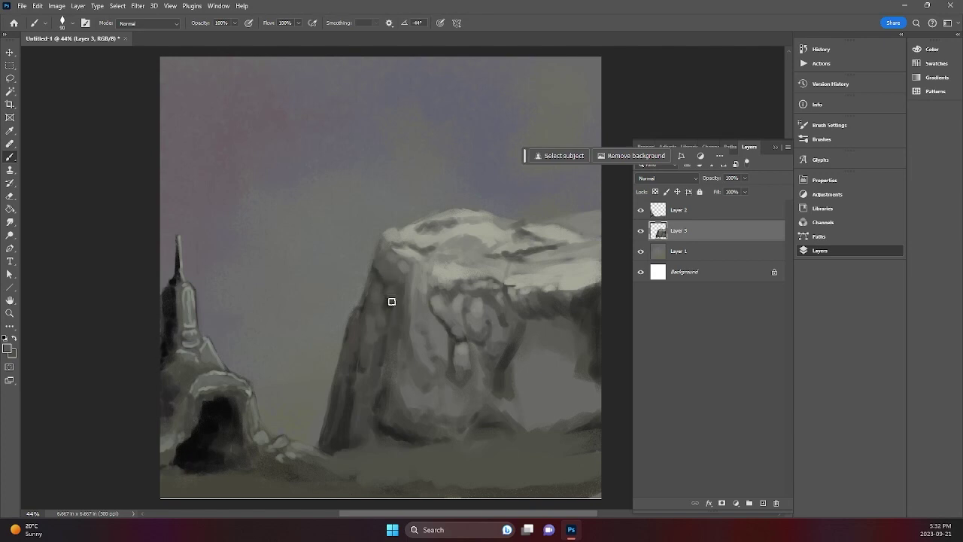
Paint boulders and dark gaps into the right side of the mountain face using sampled grey tones
left_click(592, 368, "alt")
left_click_drag(582, 363, 575, 380)
mouse_move(530, 420)
left_mouse_down()
mouse_move(546, 390)
mouse_move(530, 400)
mouse_move(555, 370)
left_mouse_up()
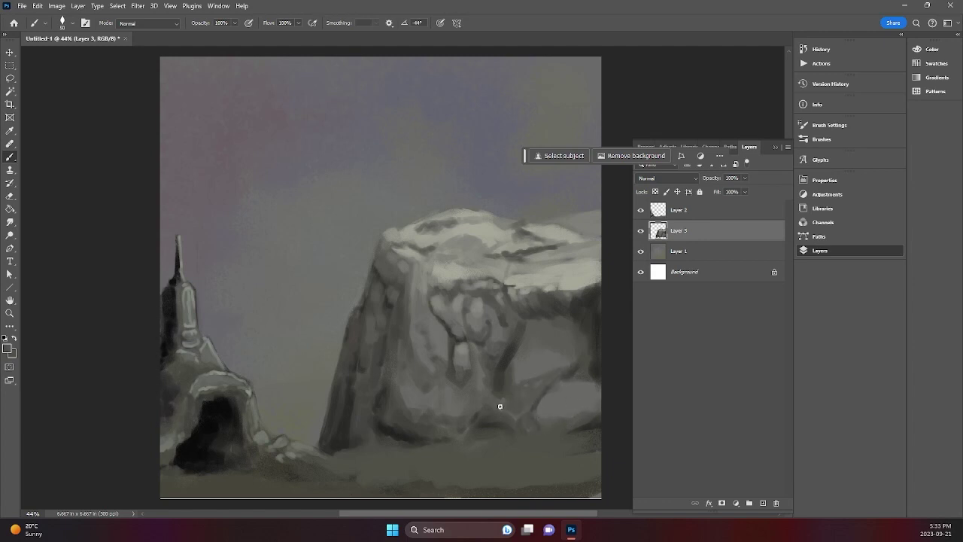
mouse_move(570, 396)
left_mouse_down()
mouse_move(598, 387)
mouse_move(535, 356)
left_mouse_up()
left_click(582, 335, "alt")
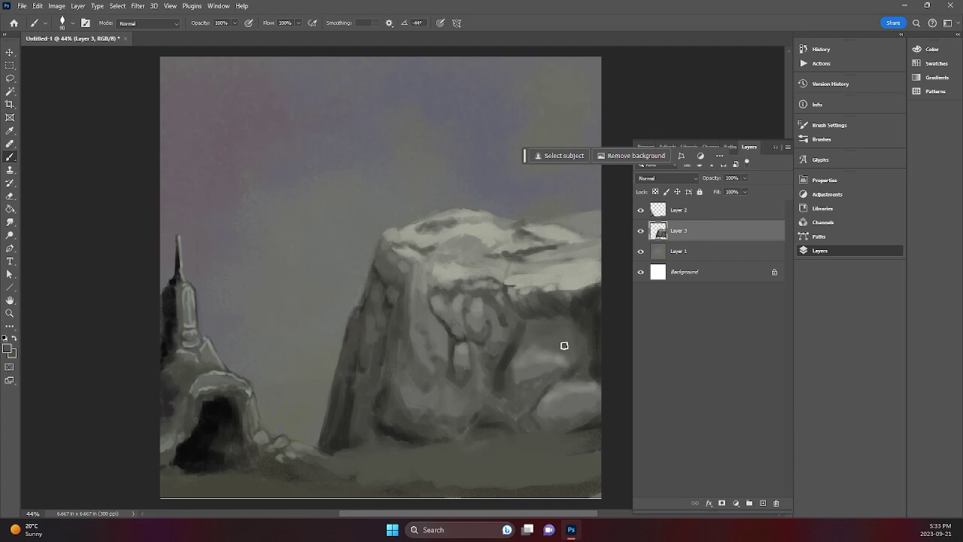
left_click(575, 369, "alt")
left_click_drag(544, 323, 524, 321)
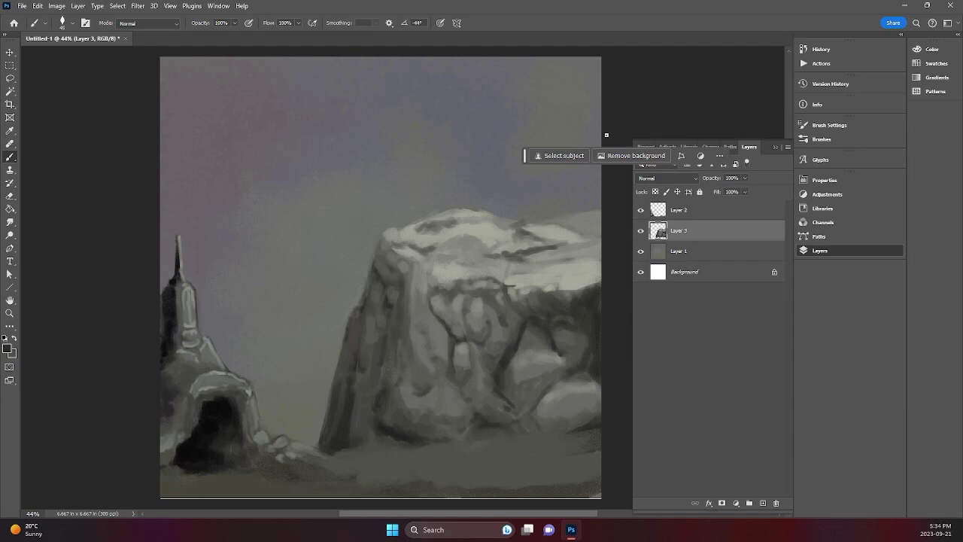
Refine the mountain's cap with sampled tones, adding fine cracks with a 20 px brush
left_click(537, 249, "alt")
left_click(560, 232, "alt")
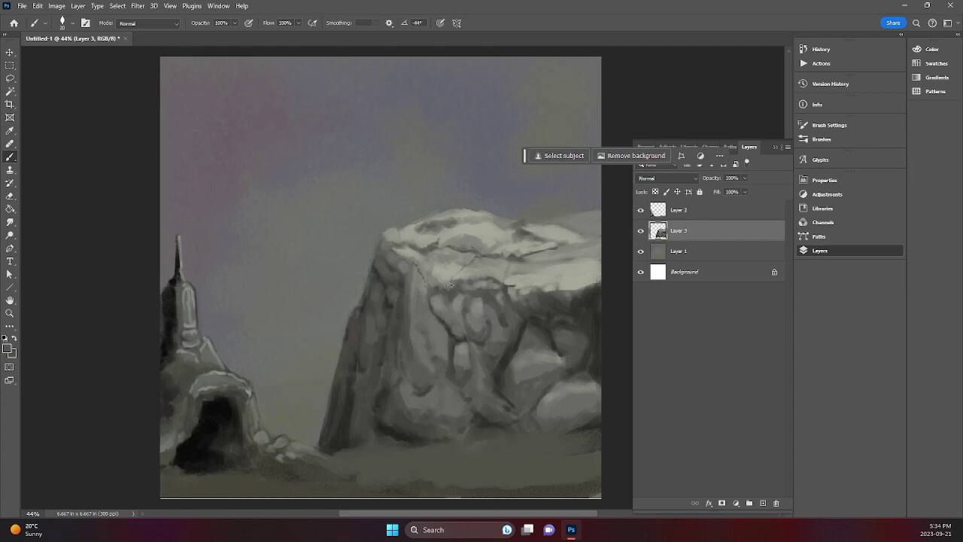
left_click(414, 256, "alt")
left_click(410, 258, "alt")
Switch to Layer 2 and paint rocky texture and lighter streaks over the foreground ground
key("alt+bracketright")
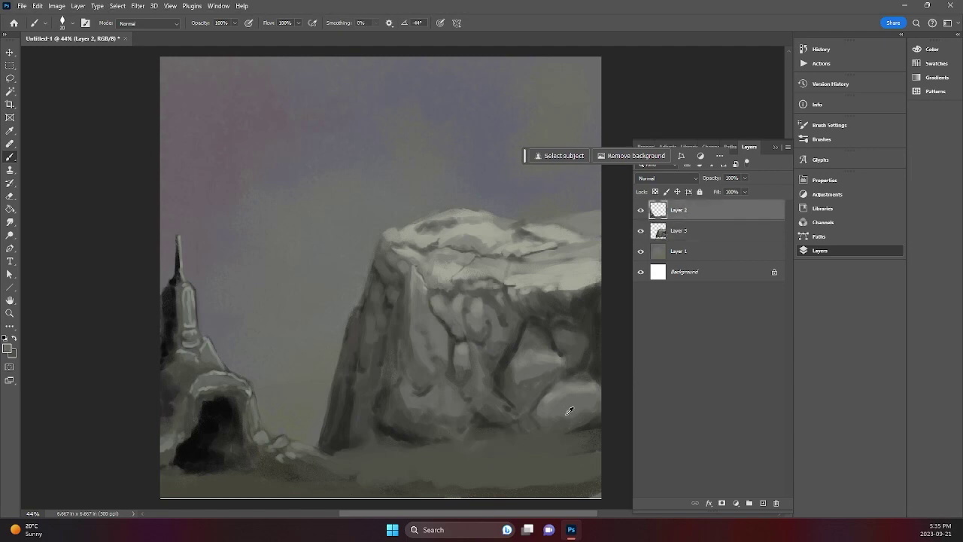
mouse_move(554, 437)
left_mouse_down()
mouse_move(363, 452)
mouse_move(417, 460)
mouse_move(408, 451)
mouse_move(605, 434)
mouse_move(579, 445)
mouse_move(522, 441)
mouse_move(604, 444)
left_mouse_up()
mouse_move(412, 453)
left_mouse_down()
mouse_move(333, 451)
mouse_move(411, 451)
left_mouse_up()
mouse_move(570, 435)
left_mouse_down()
mouse_move(439, 459)
mouse_move(477, 472)
mouse_move(514, 454)
mouse_move(556, 467)
mouse_move(580, 445)
mouse_move(585, 466)
mouse_move(536, 493)
left_mouse_up()
Add a layer beneath Layer 3 and lasso the lower part of the canvas with a curved upper edge
left_click(763, 504)
mouse_move(699, 211)
left_mouse_down()
mouse_move(697, 344)
mouse_move(697, 261)
left_mouse_up()
left_click(10, 79)
mouse_move(160, 281)
left_mouse_down()
mouse_move(615, 487)
mouse_move(133, 272)
left_mouse_up()
key("n")
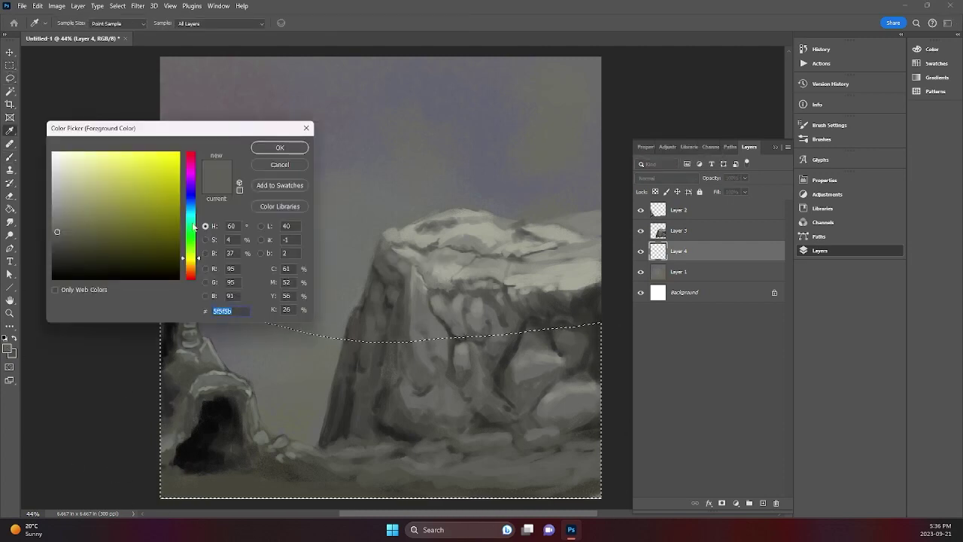
Choose a muted mauve and paint the selected area between tower and mountain with a 400 px brush
left_click(191, 176)
left_click(66, 202)
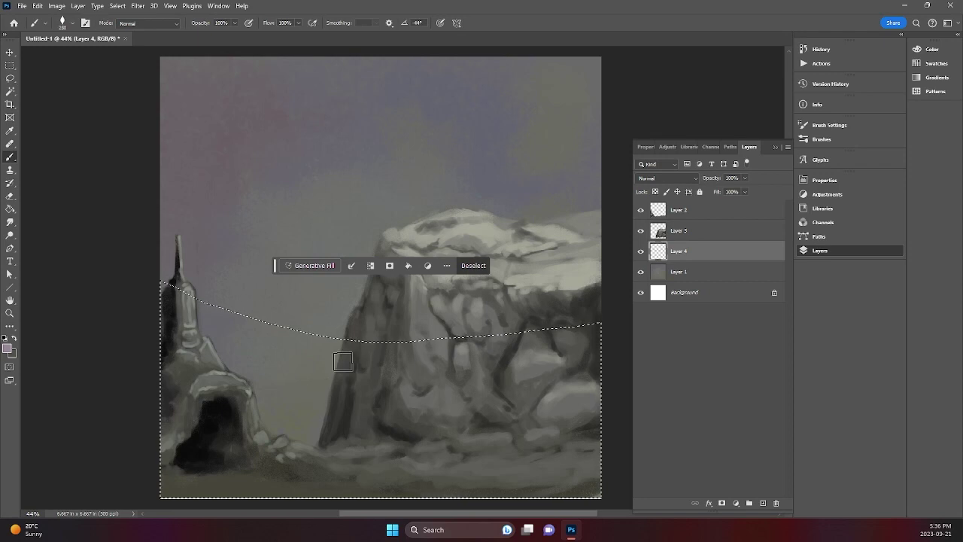
key("bracketright")
key("bracketright")
mouse_move(342, 362)
left_mouse_down()
mouse_move(347, 339)
mouse_move(235, 419)
mouse_move(334, 359)
mouse_move(208, 339)
mouse_move(310, 352)
mouse_move(354, 296)
left_mouse_up()
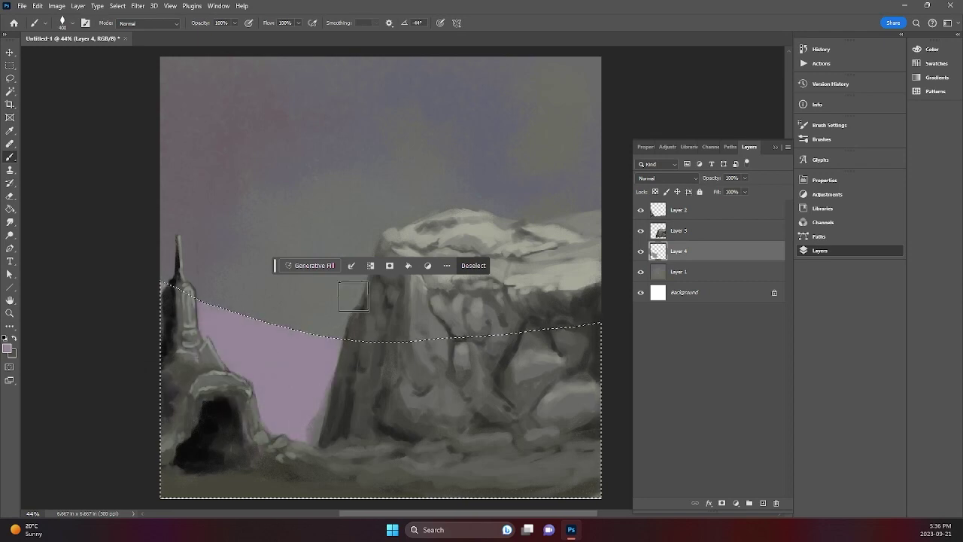
Lower the opacity of Layer 1 to 42% and clear the selection
left_click(685, 273)
left_click(745, 178)
left_click(719, 189)
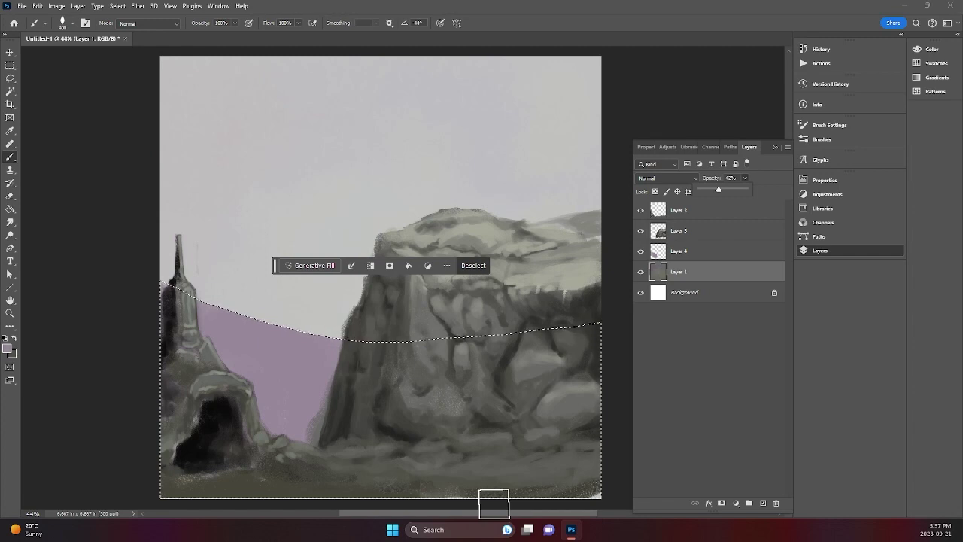
key("m")
left_click(311, 143)
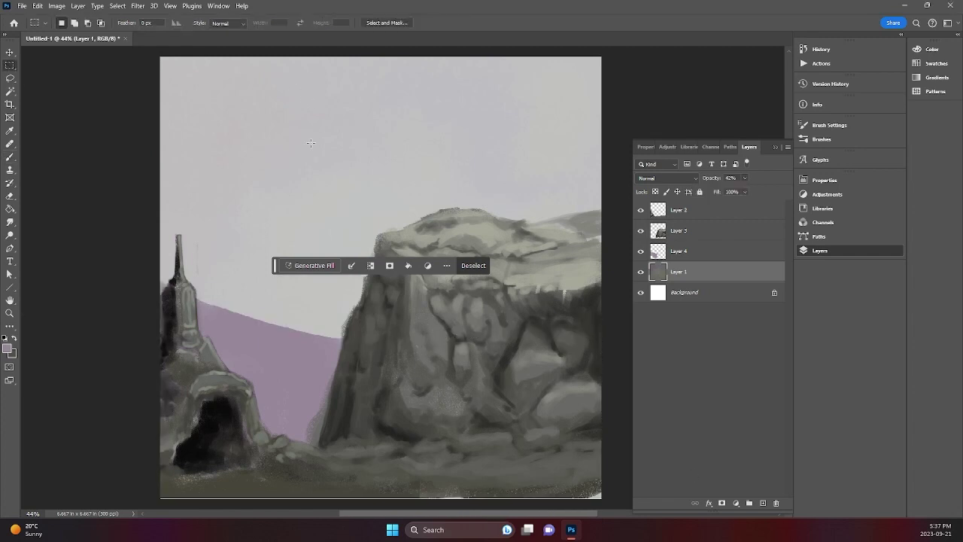
Make a large elliptical selection extending beyond the canvas's upper-right corner and down over the mountain's cap
left_click(10, 65)
left_click(45, 74)
left_click_drag(286, 59, 505, 288)
key("ctrl+d")
left_click(62, 23)
left_click_drag(252, 275, 781, 45)
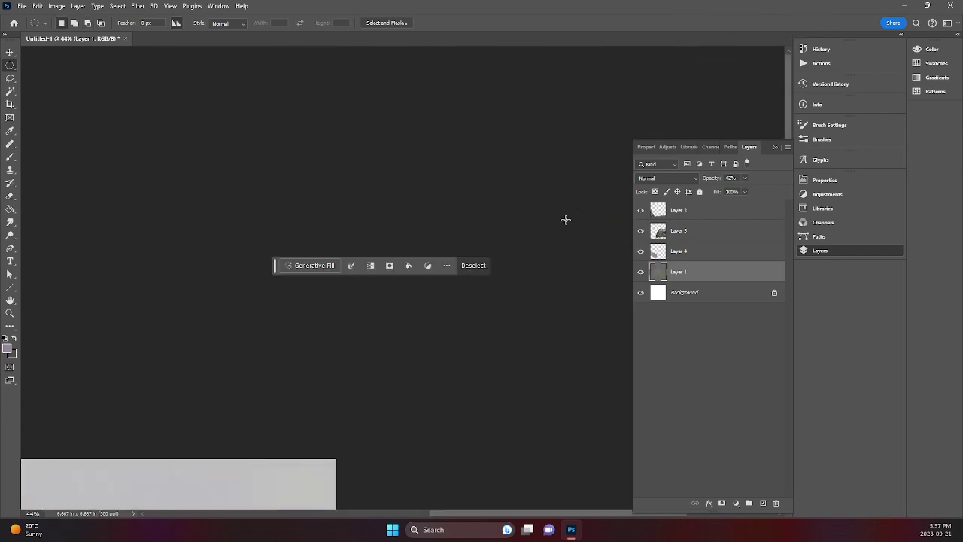
left_click(846, 253)
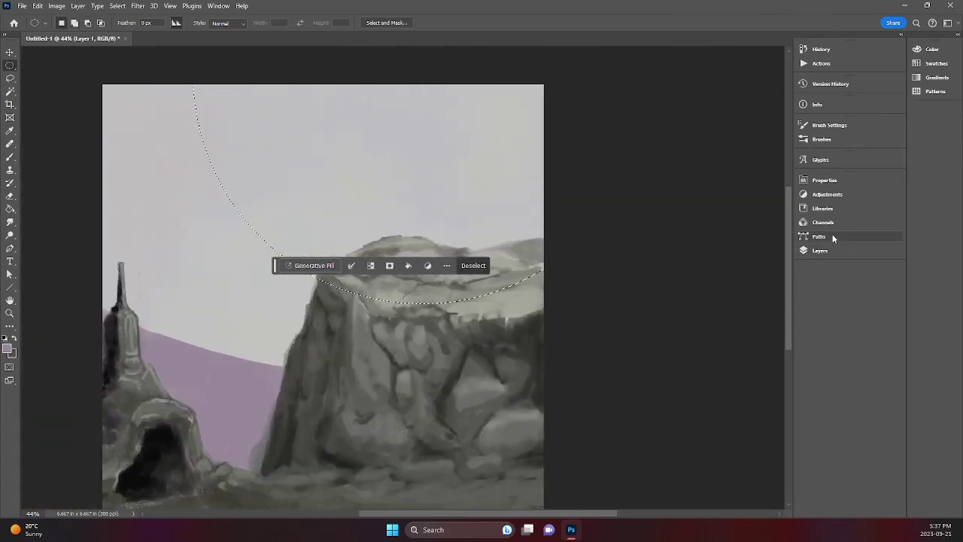
left_click(860, 251)
Add a layer beneath Layer 1 and fill the elliptical selection with mauve using the Paint Bucket
left_click(763, 503)
left_click_drag(696, 272, 698, 304)
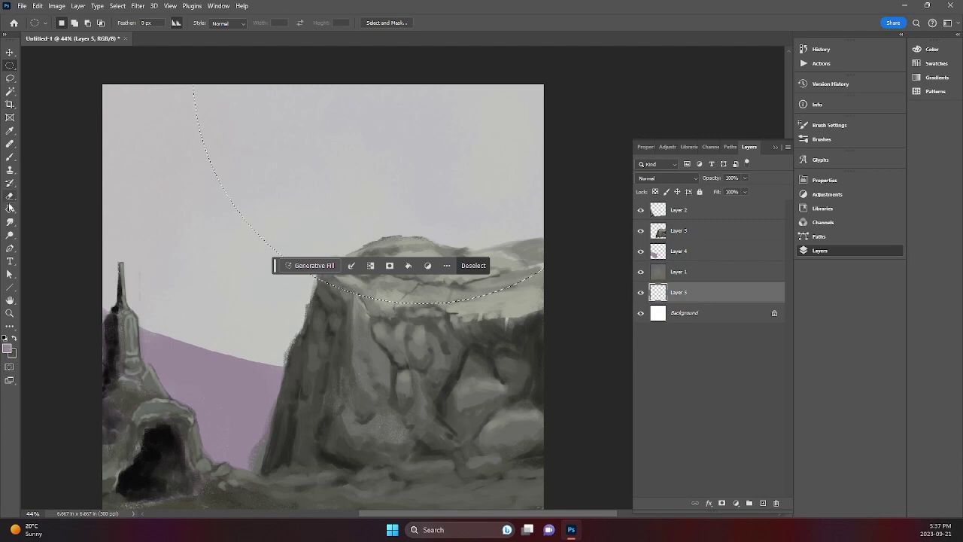
left_click(10, 209)
left_click(301, 177)
Move Layer 4 beneath Layer 1, make Layer 5 active for brushwork and clear the selection
left_click_drag(679, 250, 695, 280)
left_click(10, 156)
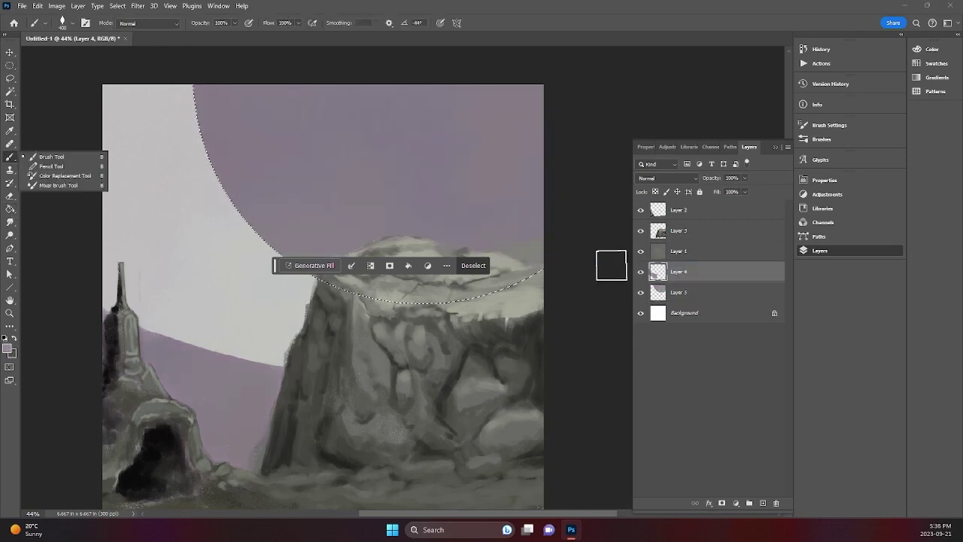
left_click(679, 292)
key("ctrl+d")
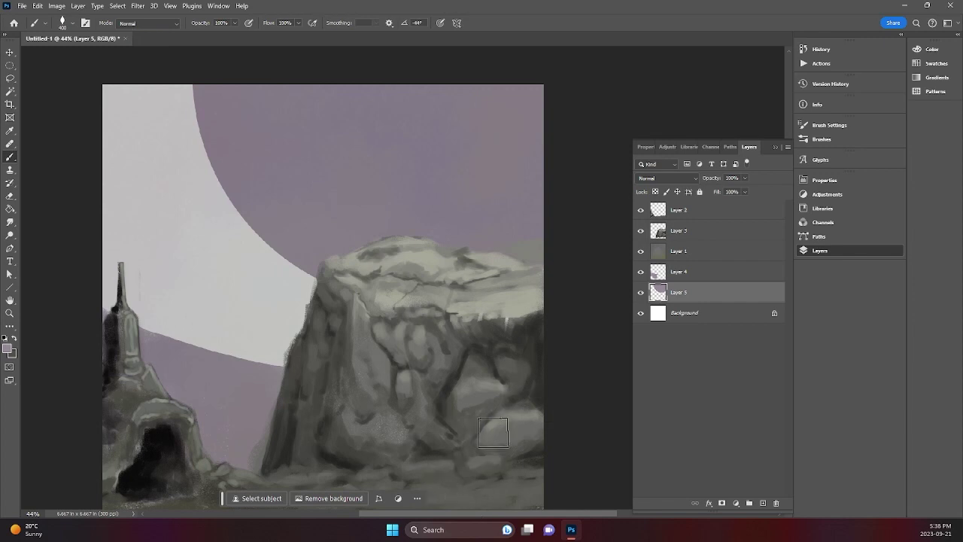
Paint light purple (c7a1cc) edging and vertical streaks along the distant ridge on Layer 4 with a smaller brush
left_click(7, 349)
left_click(67, 188)
left_click(77, 176)
left_click(279, 149)
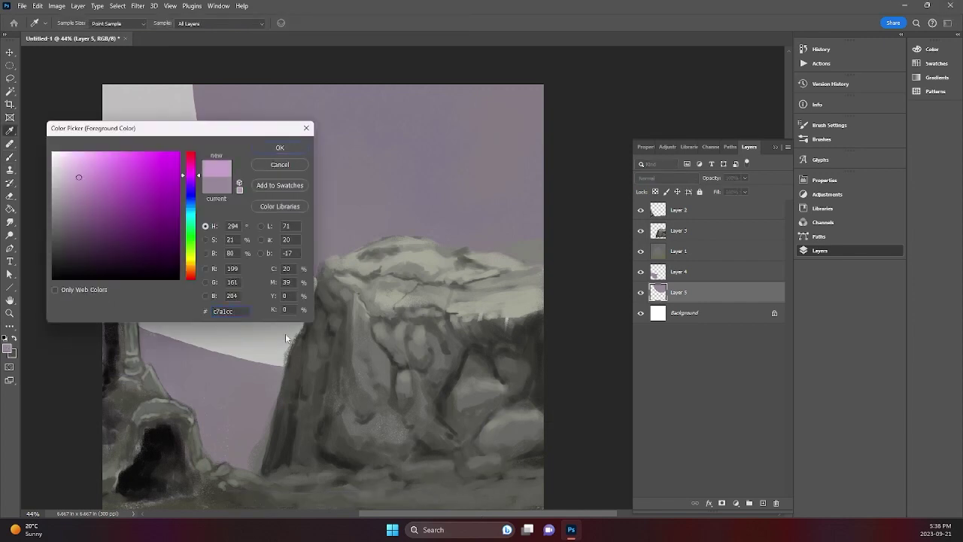
key("bracketleft")
key("bracketleft")
key("bracketleft")
key("bracketleft")
key("bracketleft")
key("bracketleft")
key("alt+bracketright")
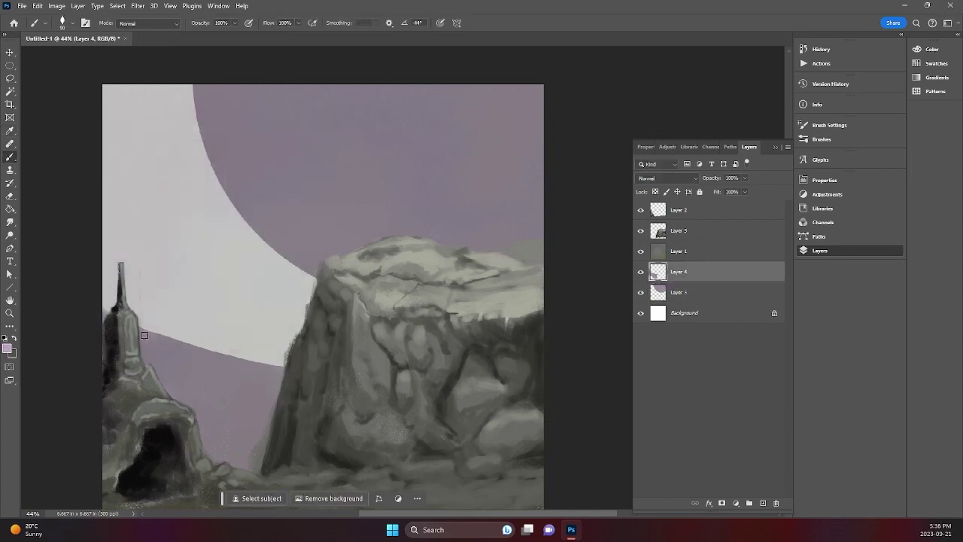
left_click_drag(186, 346, 280, 366)
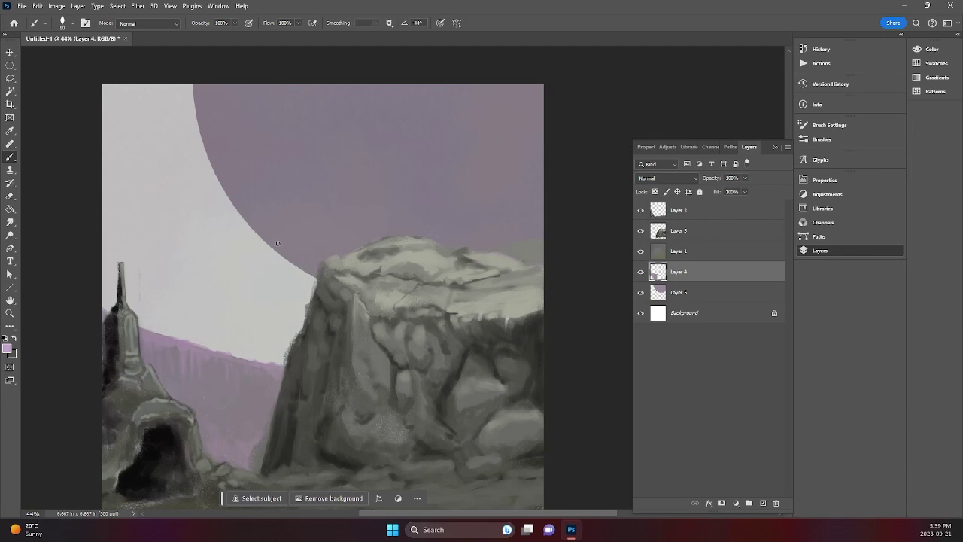
Add small pale pink and near-white highlights along the top edge of the distant purple ridge
left_click(7, 348)
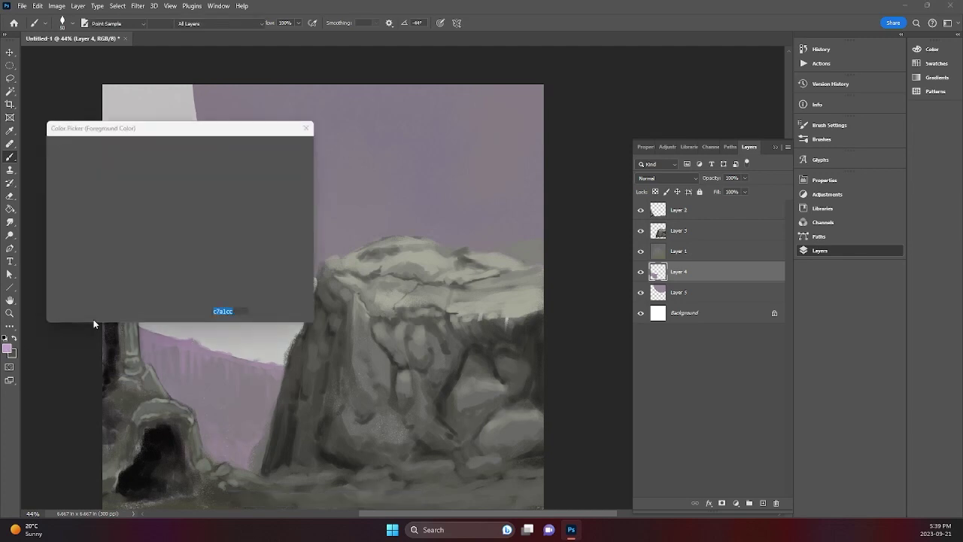
left_click(180, 140)
left_click(280, 149)
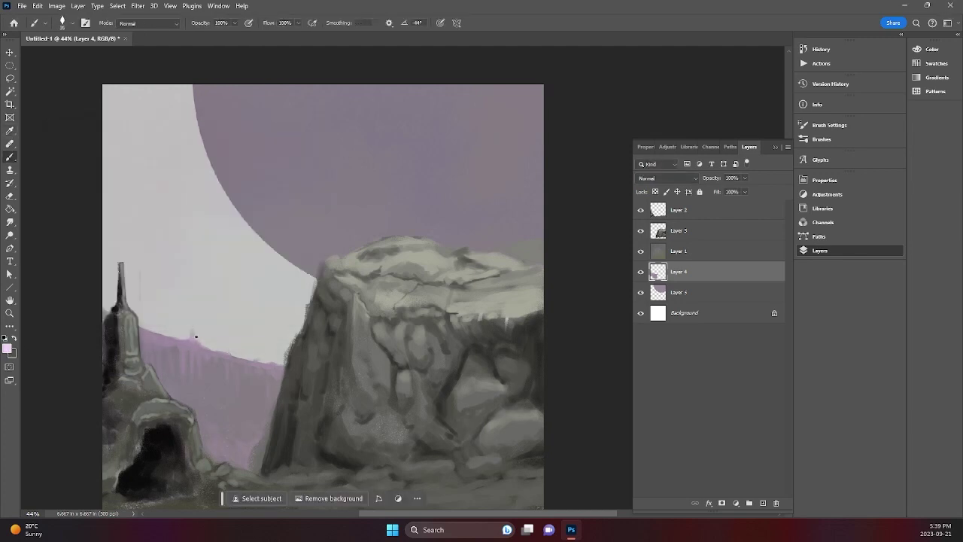
left_click(7, 348)
left_click(55, 159)
left_click(279, 149)
Clean up the rock mountain's left edge on Layer 3 and shift the tower and cave on Layer 2 slightly up and right
left_click(697, 237)
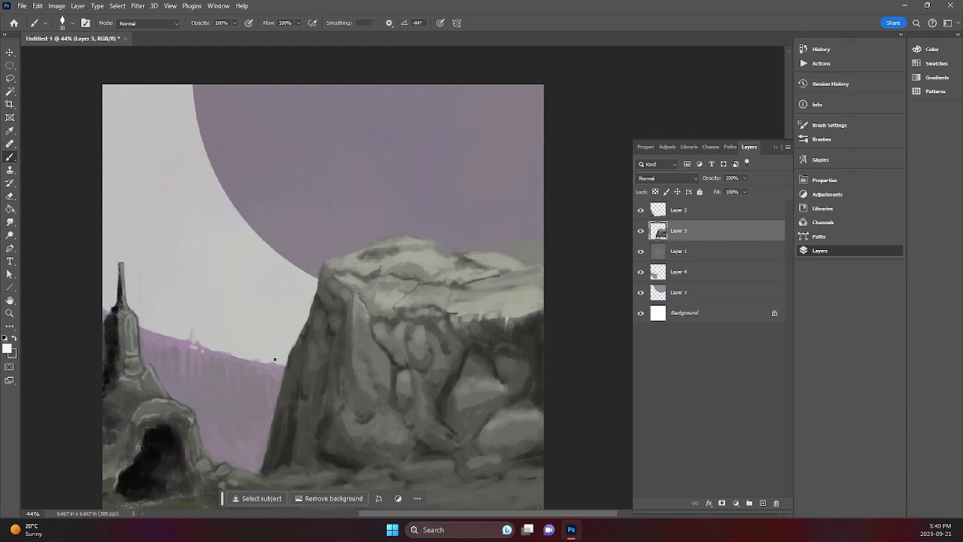
left_click(703, 210)
key("v")
left_click_drag(176, 409, 183, 394)
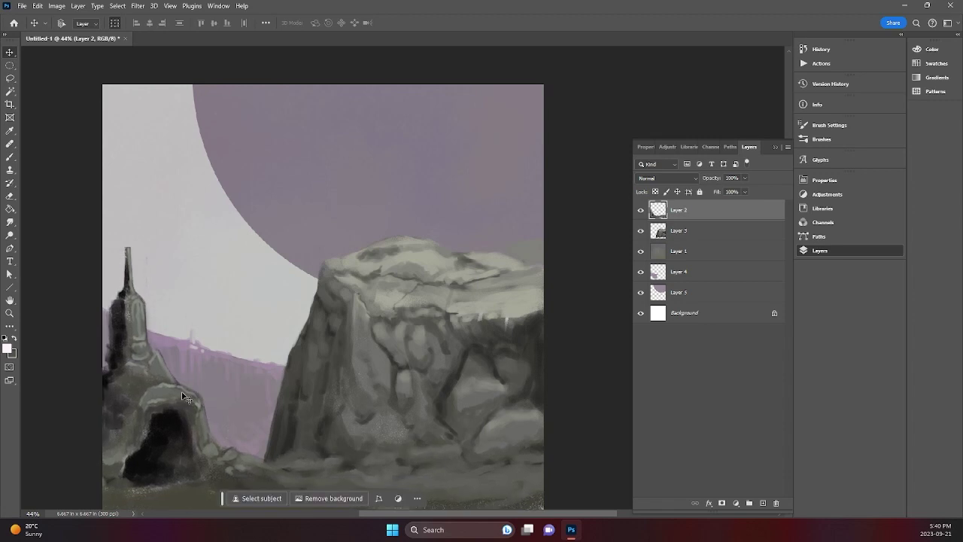
Make Layer 5 active, lock its transparent pixels and swap the foreground and background colours
left_click(699, 292)
left_click(14, 339)
left_click(655, 192)
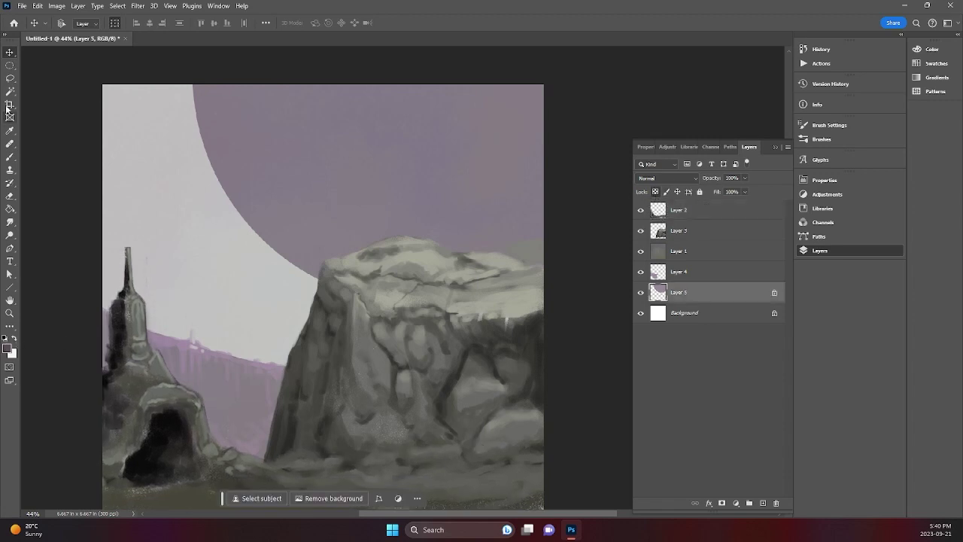
Brush thin dark diagonal cracks across the planet and darken its left rim on Layer 5
left_click(10, 157)
mouse_move(399, 102)
left_mouse_down()
mouse_move(323, 167)
mouse_move(277, 224)
left_mouse_up()
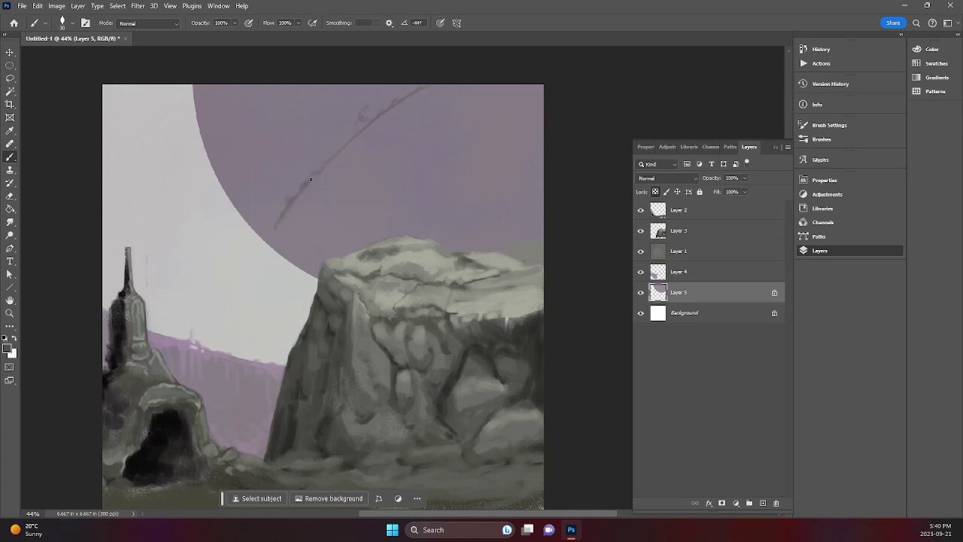
left_click_drag(365, 132, 359, 121)
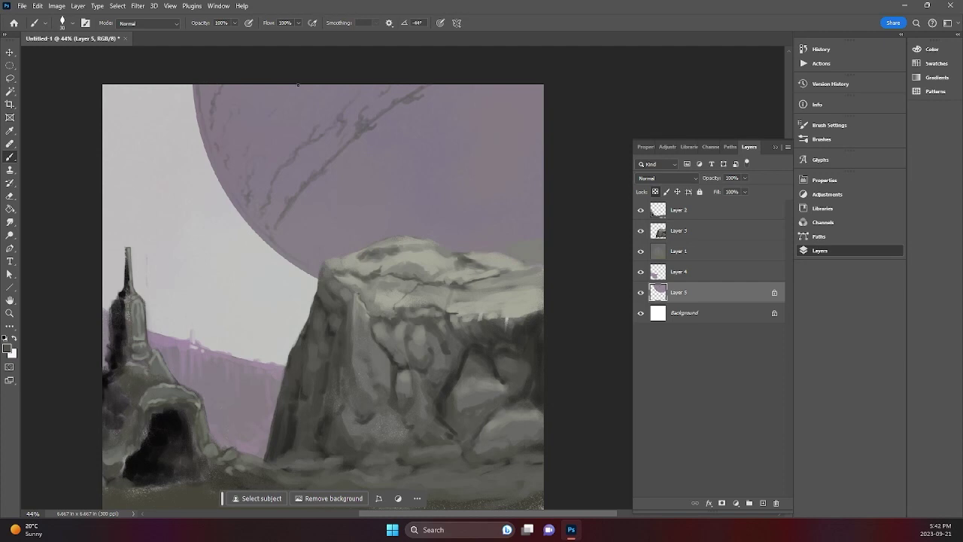
left_click_drag(299, 241, 294, 245)
left_click_drag(328, 205, 341, 199)
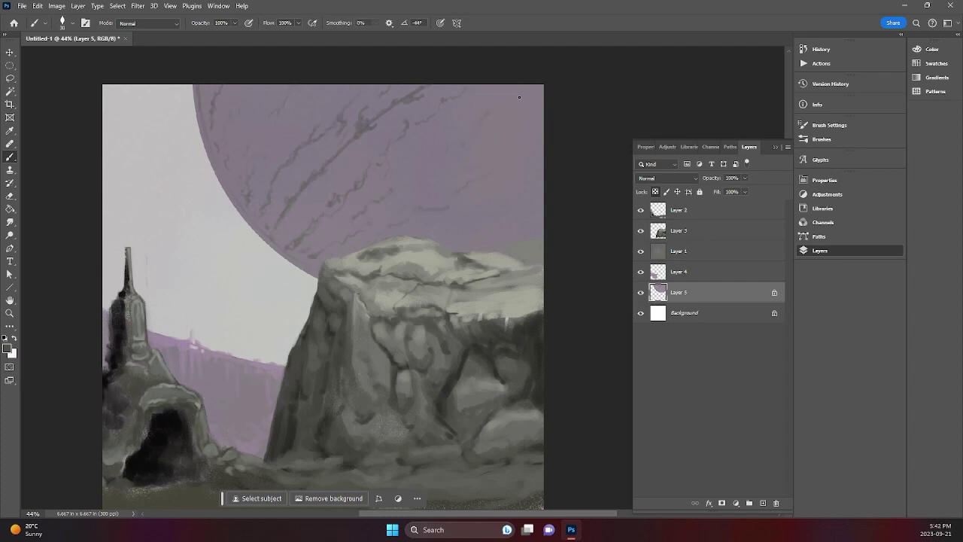
Erase the stray grey patch above the rock mountain's right side on Layer 3
left_click(709, 233)
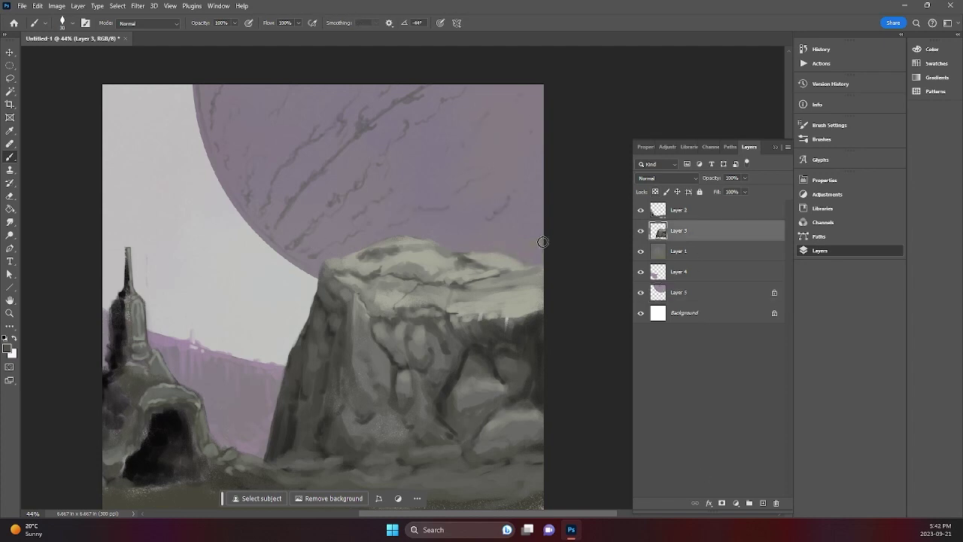